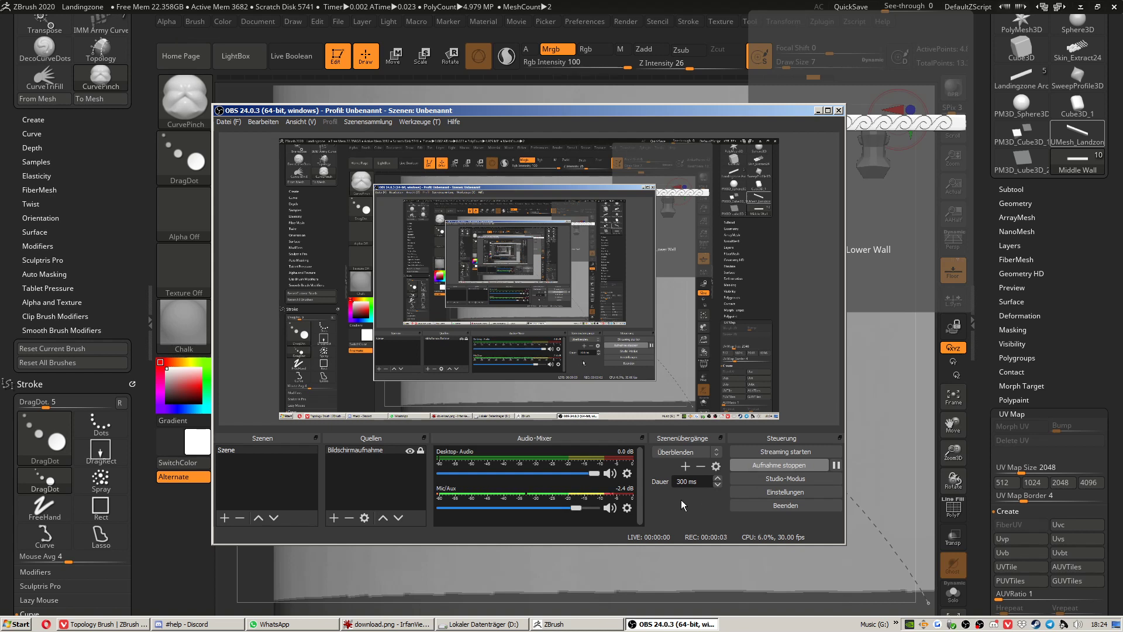
Draw a zigzag CurvePinch curve above the long existing curve and mask the wall along both curves
{"action": "left_click", "coordinate": [818, 111]}
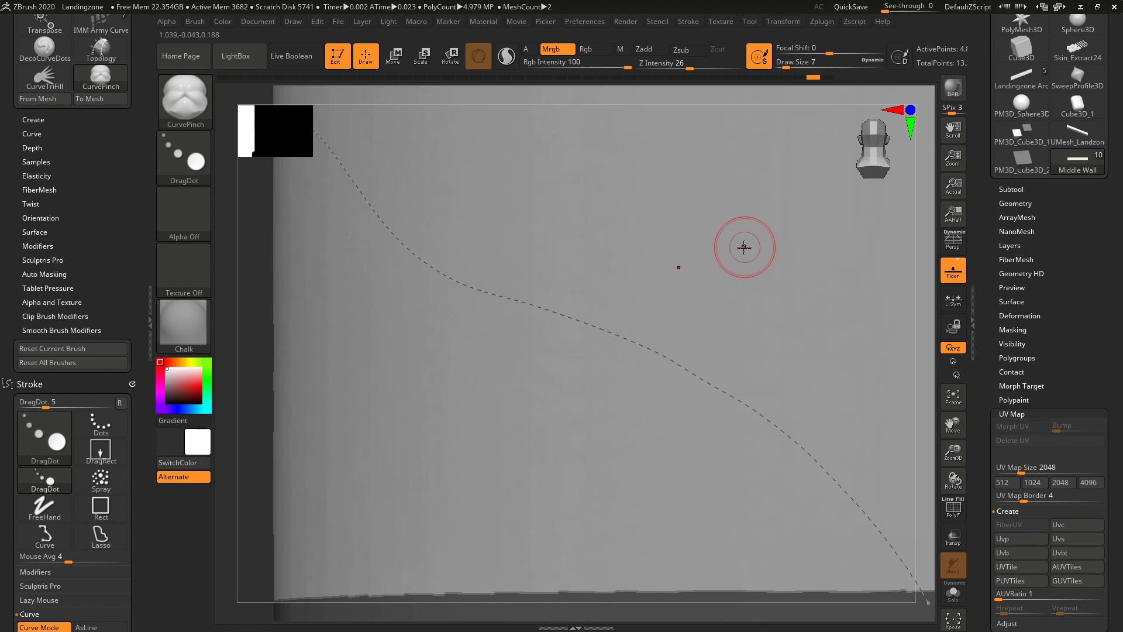
{"action": "left_click_drag", "start_coordinate": [742, 238], "coordinate": [713, 256]}
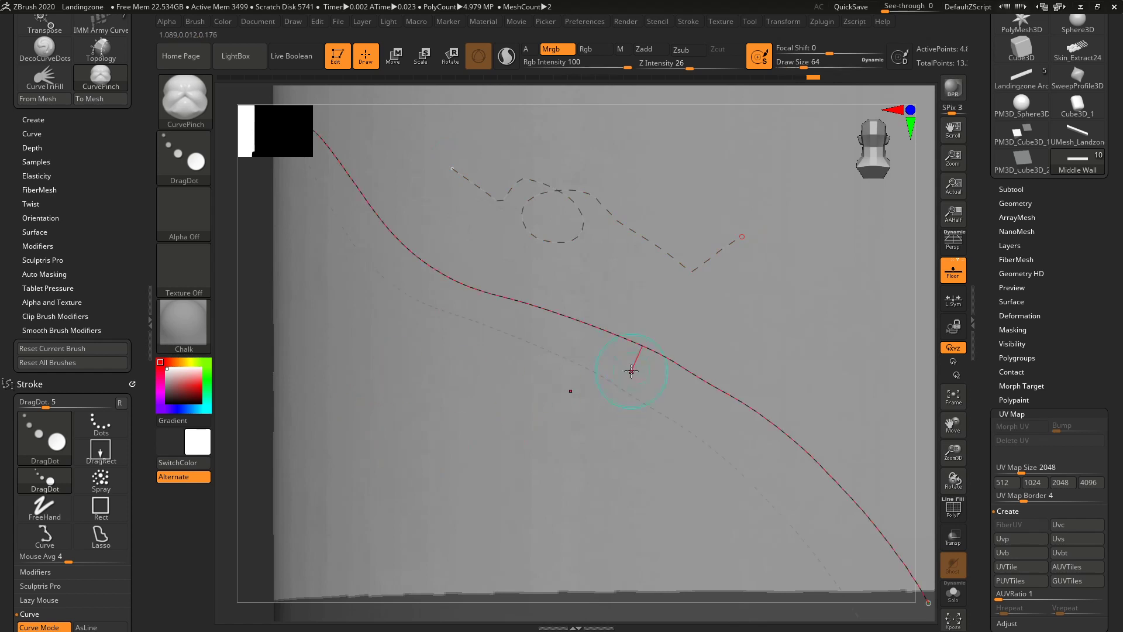
{"action": "key", "text": "ctrl"}
{"action": "left_click", "coordinate": [599, 331], "text": "ctrl"}
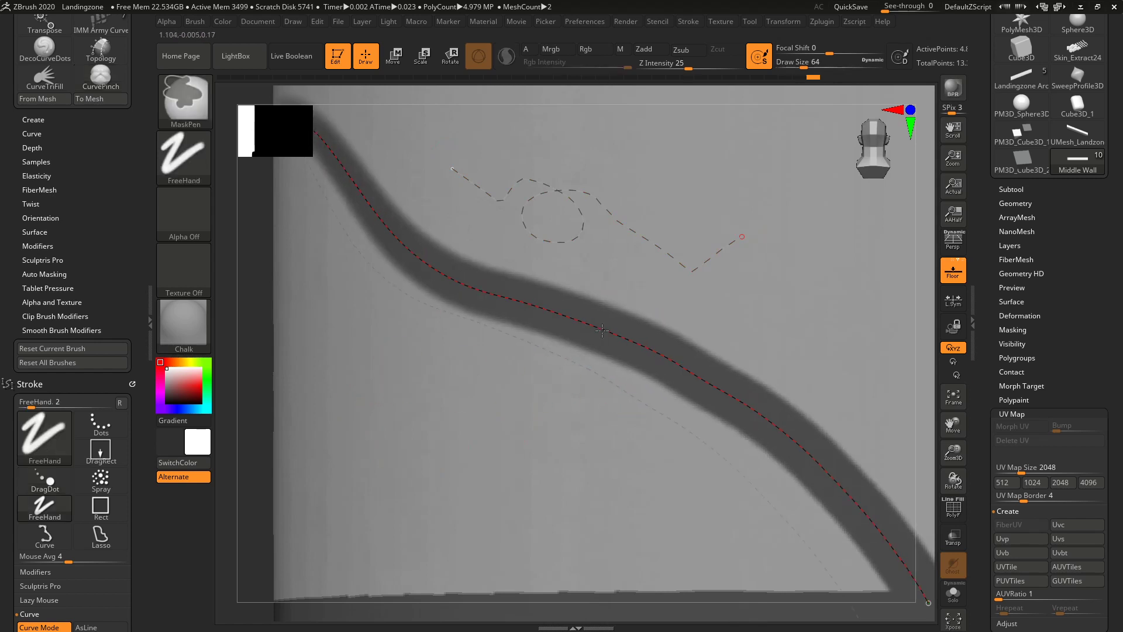
{"action": "left_click", "coordinate": [655, 247], "text": "ctrl"}
{"action": "left_click", "coordinate": [656, 246], "text": "ctrl"}
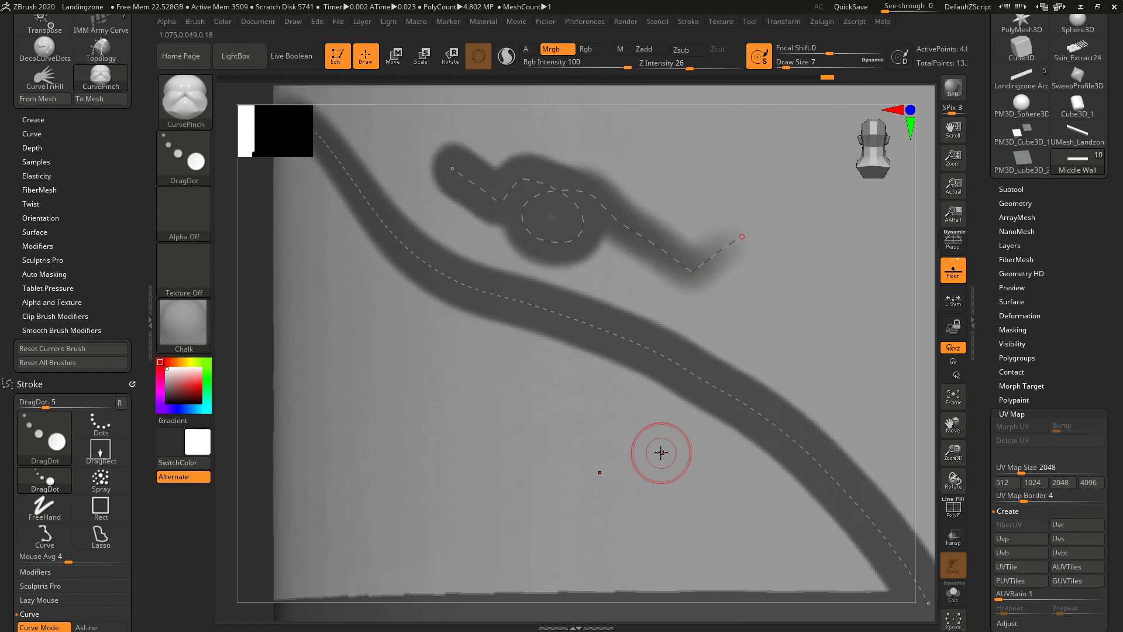
Draw several freehand CurvePinch test curves across the wall, around and over the masked bands
{"action": "left_click_drag", "start_coordinate": [351, 356], "coordinate": [547, 476]}
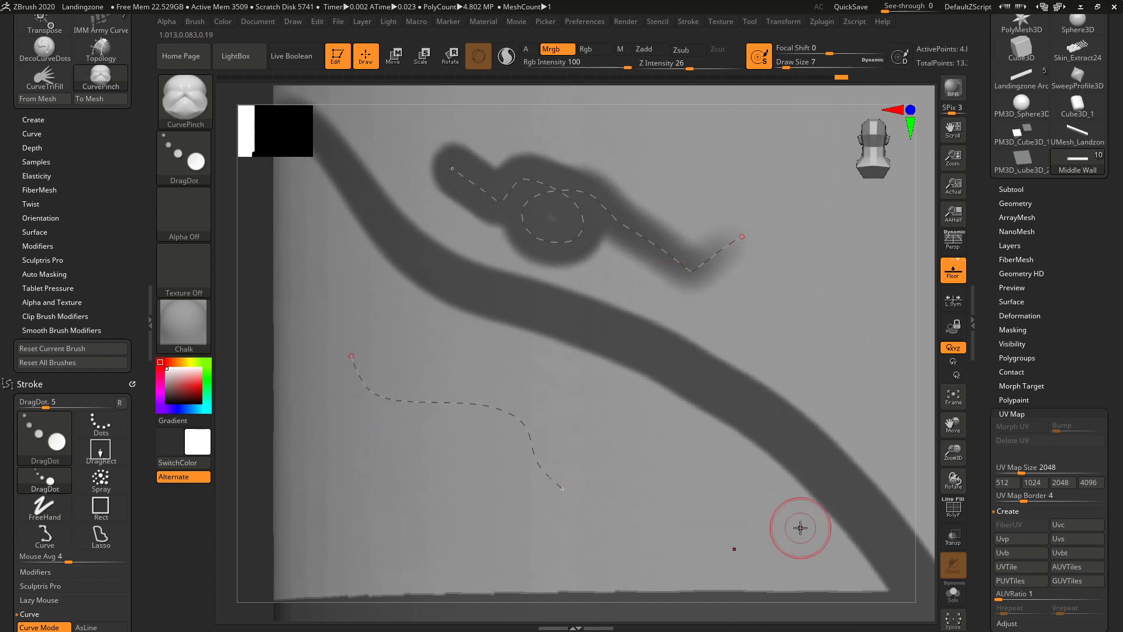
{"action": "left_click_drag", "start_coordinate": [375, 306], "coordinate": [641, 453]}
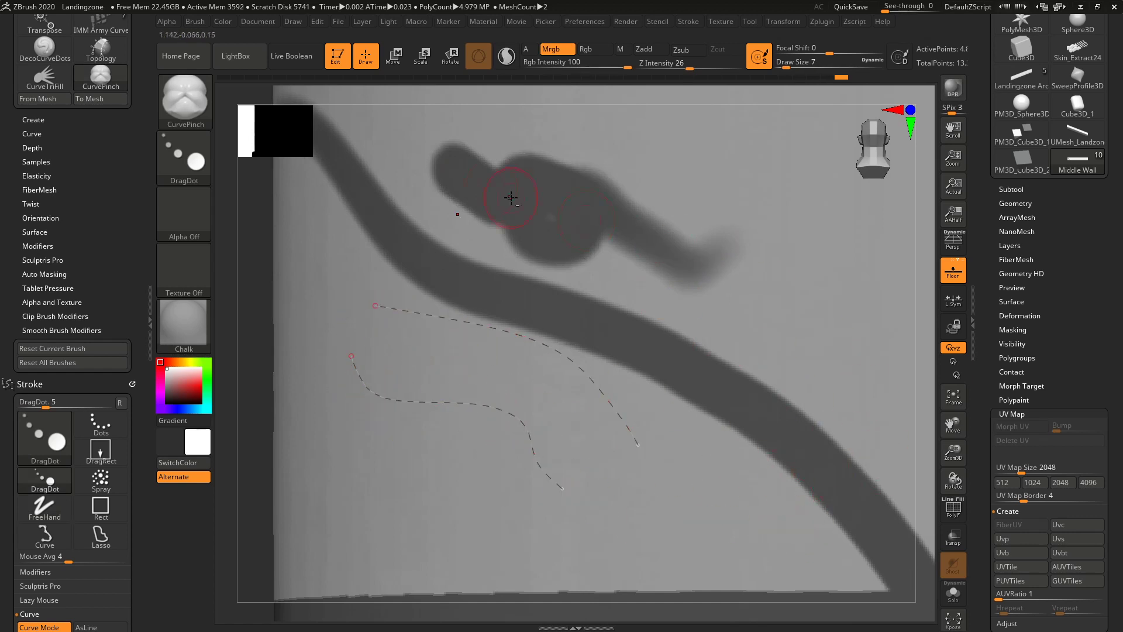
{"action": "left_click_drag", "start_coordinate": [407, 154], "coordinate": [446, 154]}
{"action": "left_click_drag", "start_coordinate": [390, 218], "coordinate": [717, 328]}
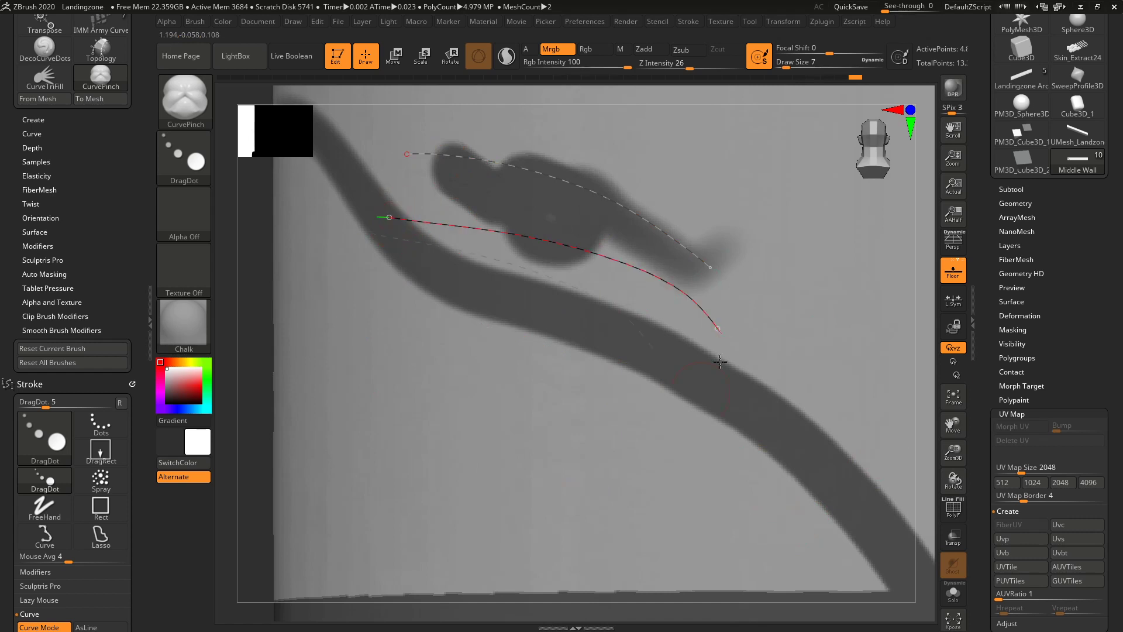
{"action": "left_click_drag", "start_coordinate": [415, 314], "coordinate": [646, 451]}
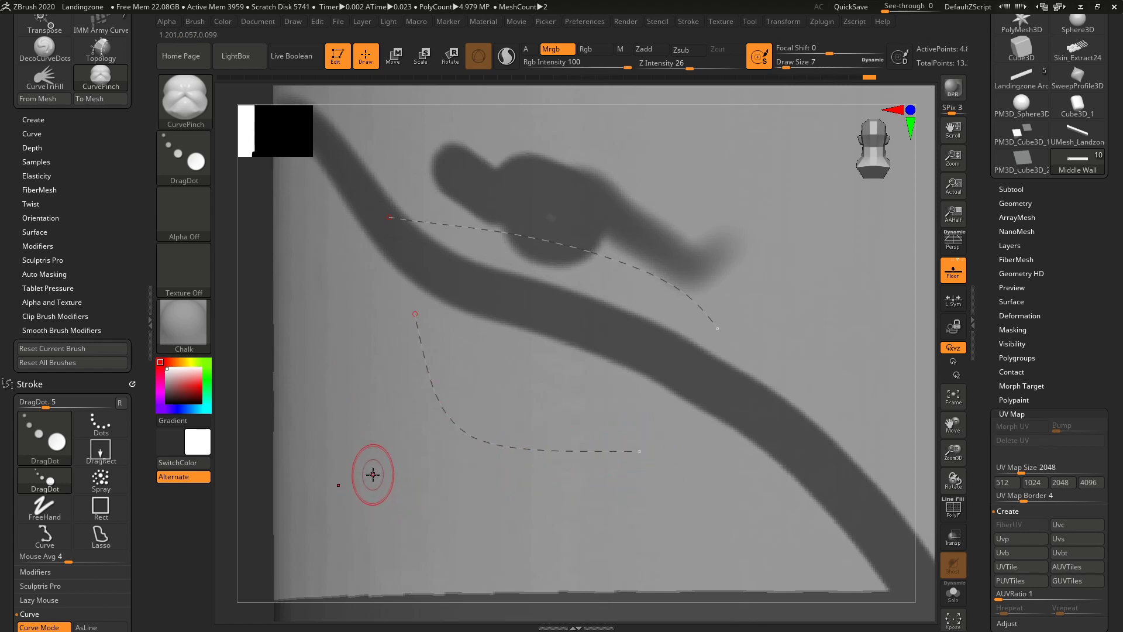
Turn off Curve Mode for both the CurvePinch and the masking brush, and reduce the draw size to 3
{"action": "key", "text": "ctrl"}
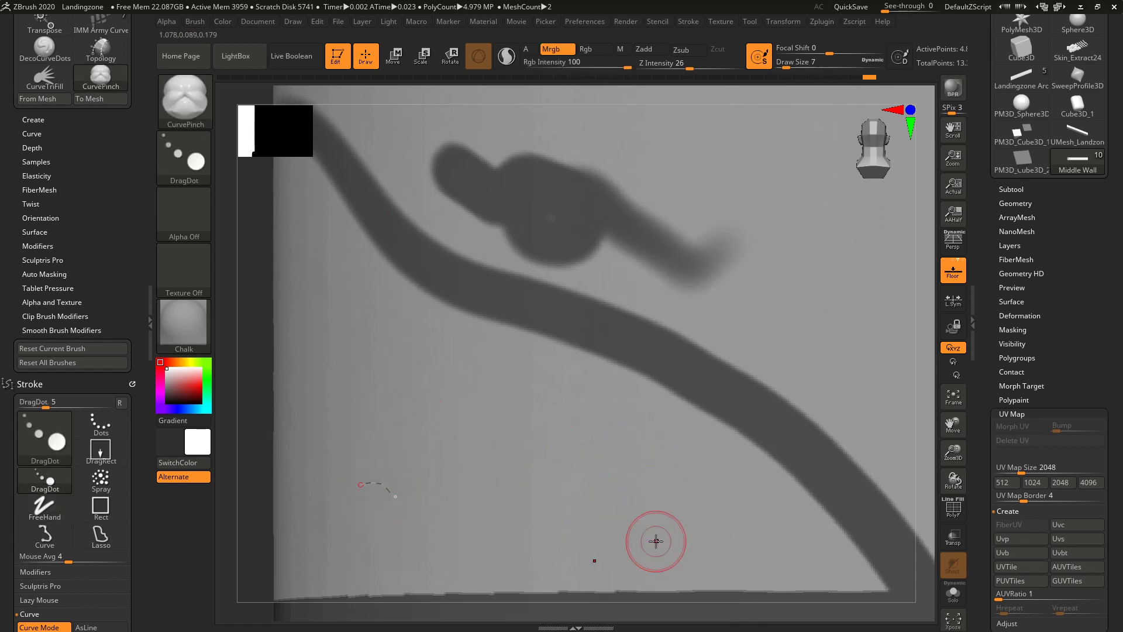
{"action": "left_click", "coordinate": [58, 627]}
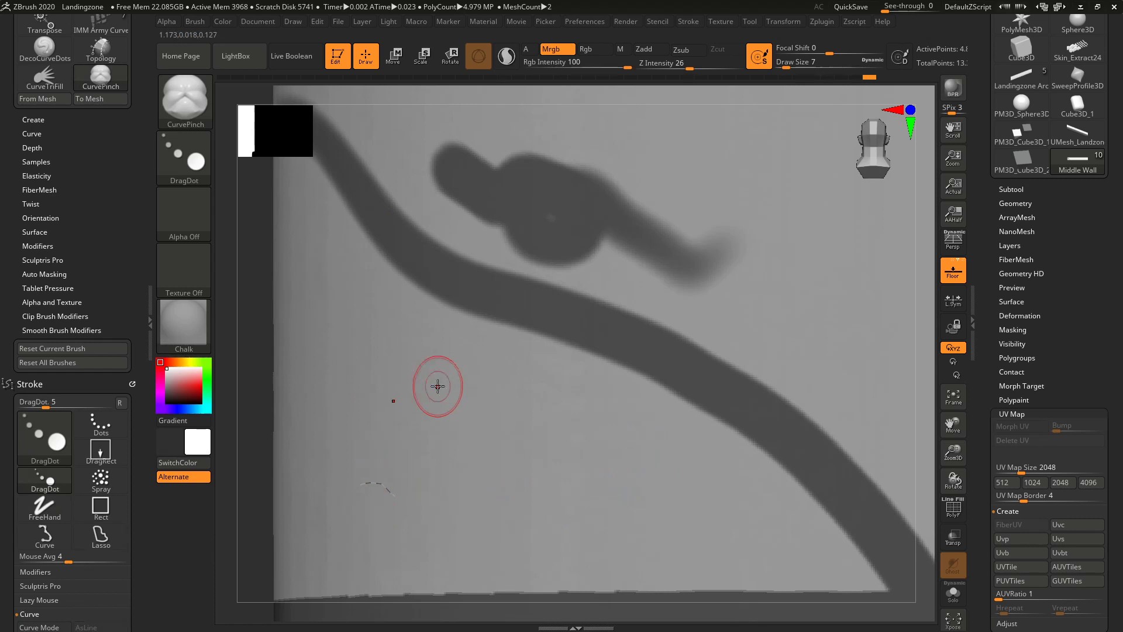
{"action": "key", "text": "ctrl"}
{"action": "key", "text": "space"}
{"action": "left_click_drag", "start_coordinate": [417, 402], "coordinate": [354, 425]}
{"action": "key", "text": "ctrl"}
{"action": "left_click", "coordinate": [59, 628], "text": "ctrl"}
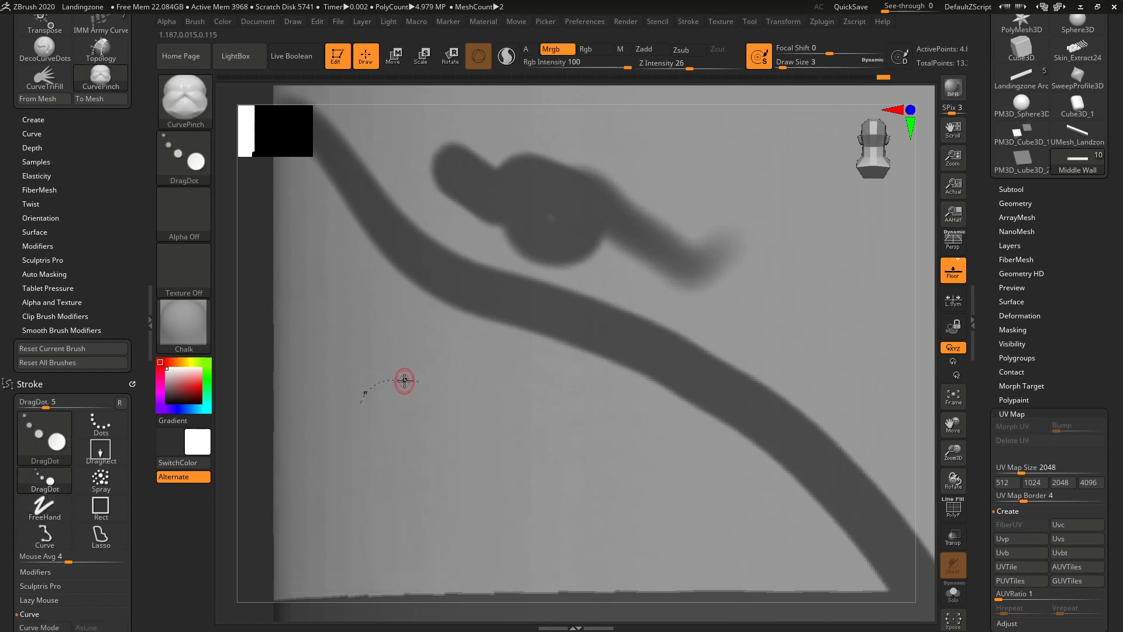
Paint freehand spiral scroll ornaments as masks on the wall below the thick diagonal band
{"action": "key", "text": "ctrl"}
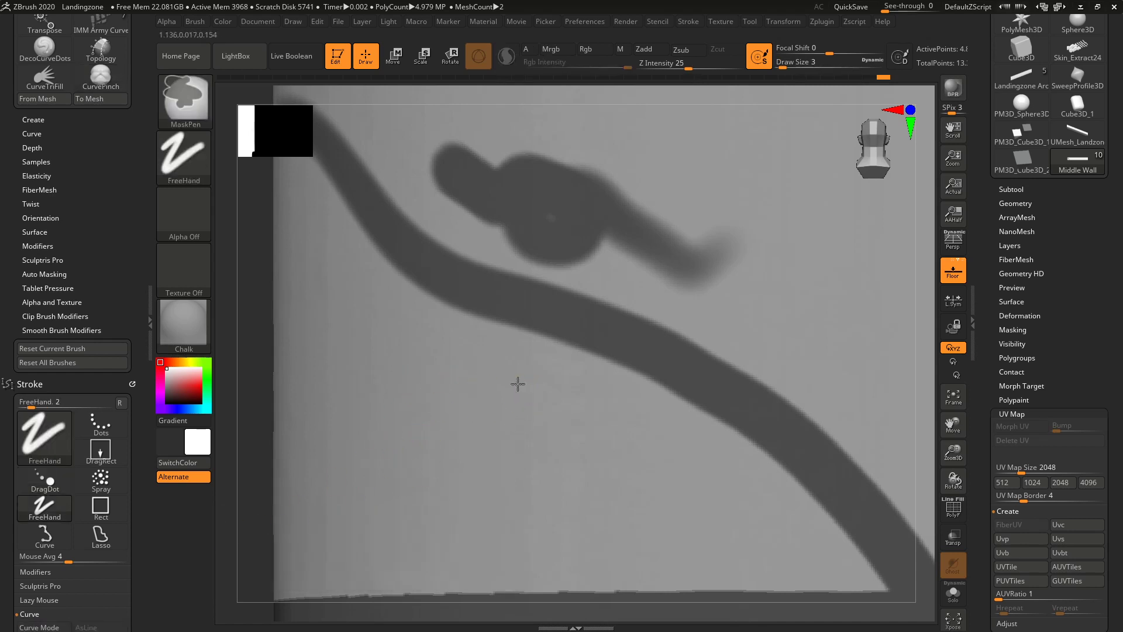
{"action": "mouse_move", "coordinate": [517, 384]}
{"action": "left_mouse_down", "text": "ctrl"}
{"action": "mouse_move", "coordinate": [441, 431]}
{"action": "mouse_move", "coordinate": [493, 486]}
{"action": "mouse_move", "coordinate": [528, 436]}
{"action": "mouse_move", "coordinate": [481, 426]}
{"action": "mouse_move", "coordinate": [535, 479]}
{"action": "mouse_move", "coordinate": [494, 528]}
{"action": "mouse_move", "coordinate": [524, 471]}
{"action": "mouse_move", "coordinate": [609, 430]}
{"action": "mouse_move", "coordinate": [667, 519]}
{"action": "mouse_move", "coordinate": [567, 529]}
{"action": "mouse_move", "coordinate": [594, 476]}
{"action": "mouse_move", "coordinate": [621, 522]}
{"action": "left_mouse_up", "text": "ctrl"}
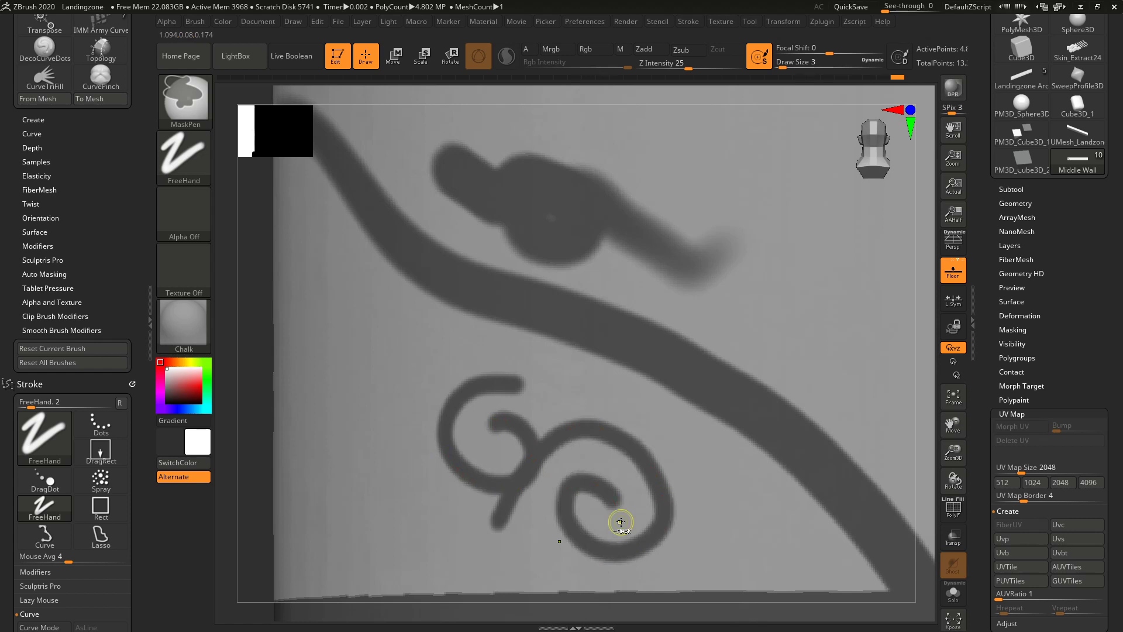
{"action": "mouse_move", "coordinate": [454, 452]}
{"action": "left_mouse_down", "text": "ctrl"}
{"action": "mouse_move", "coordinate": [386, 355]}
{"action": "mouse_move", "coordinate": [264, 421]}
{"action": "mouse_move", "coordinate": [368, 416]}
{"action": "mouse_move", "coordinate": [331, 404]}
{"action": "left_mouse_up", "text": "ctrl"}
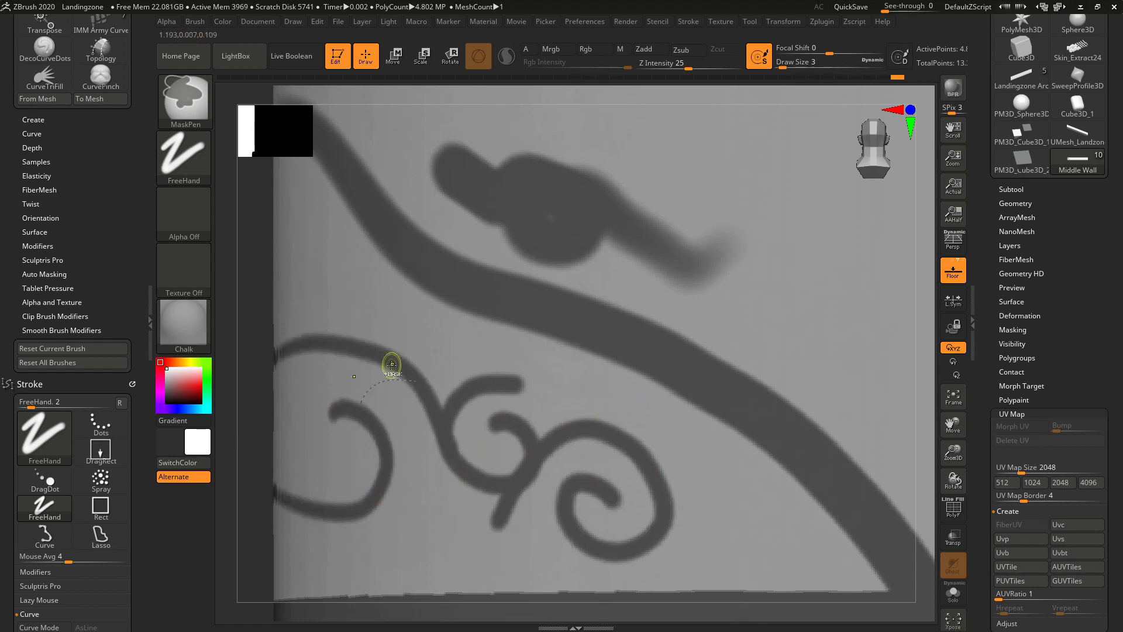
{"action": "mouse_move", "coordinate": [391, 365]}
{"action": "left_mouse_down", "text": "ctrl"}
{"action": "mouse_move", "coordinate": [372, 336]}
{"action": "mouse_move", "coordinate": [459, 326]}
{"action": "mouse_move", "coordinate": [406, 350]}
{"action": "left_mouse_up", "text": "ctrl"}
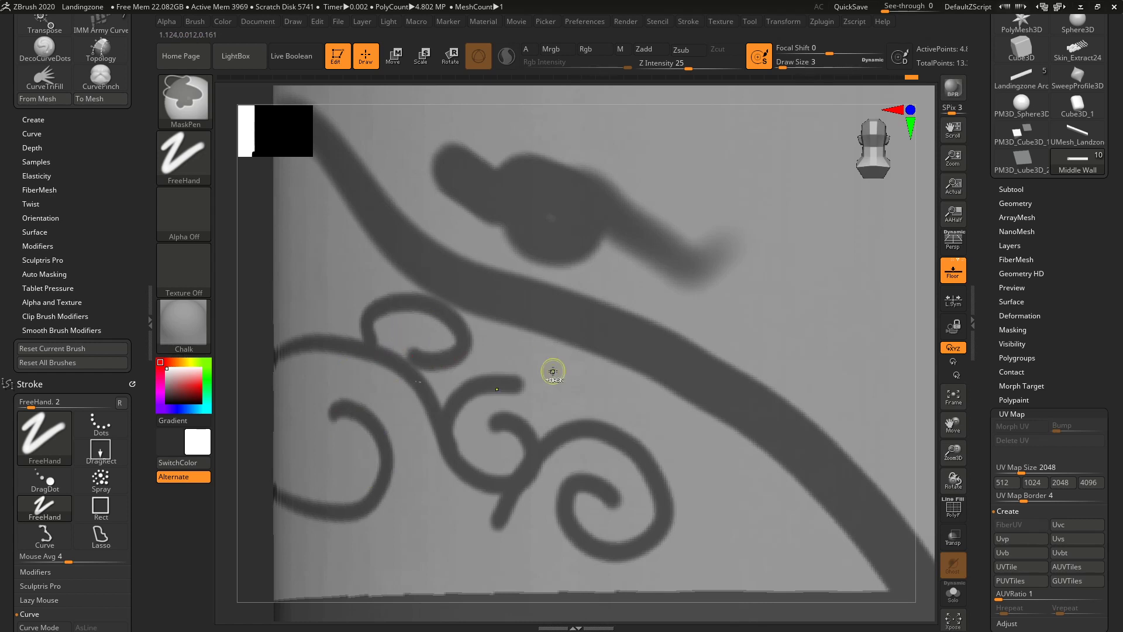
Reselect the CurvePinch brush
{"action": "key", "text": "b"}
{"action": "key", "text": "c"}
{"action": "key", "text": "p"}
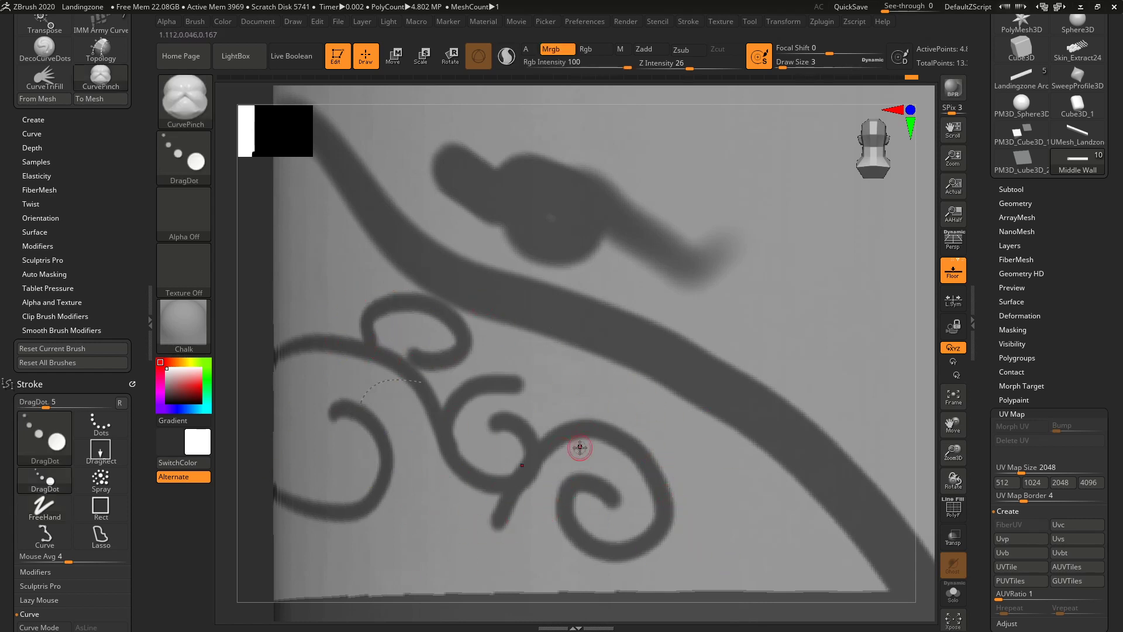
{"action": "right_click_drag", "start_coordinate": [604, 390], "coordinate": [587, 392], "text": "shift"}
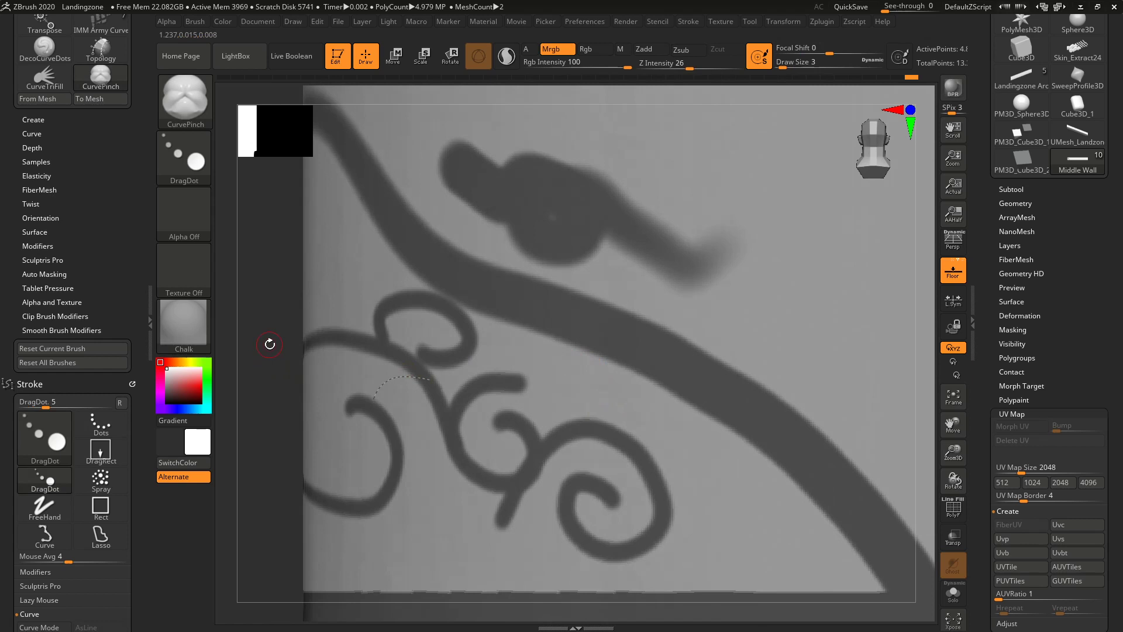
{"action": "key", "text": "shift"}
Expand the stroke's Curve Functions and examine the options for the CurvePinch brush
{"action": "left_click_drag", "start_coordinate": [134, 509], "coordinate": [131, 418]}
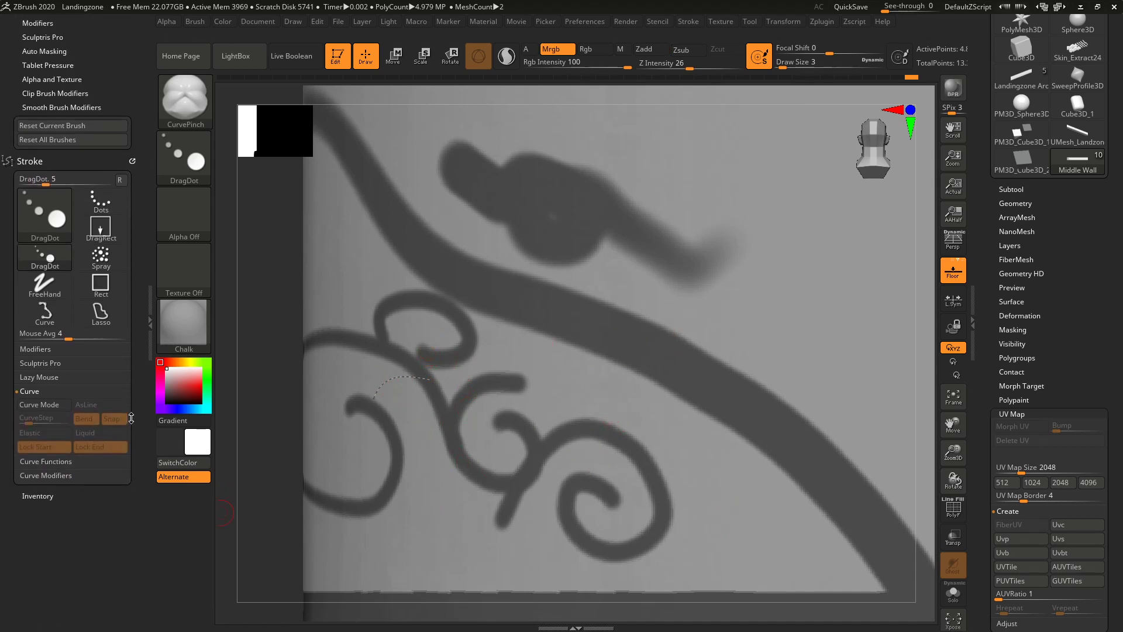
{"action": "left_click", "coordinate": [51, 462]}
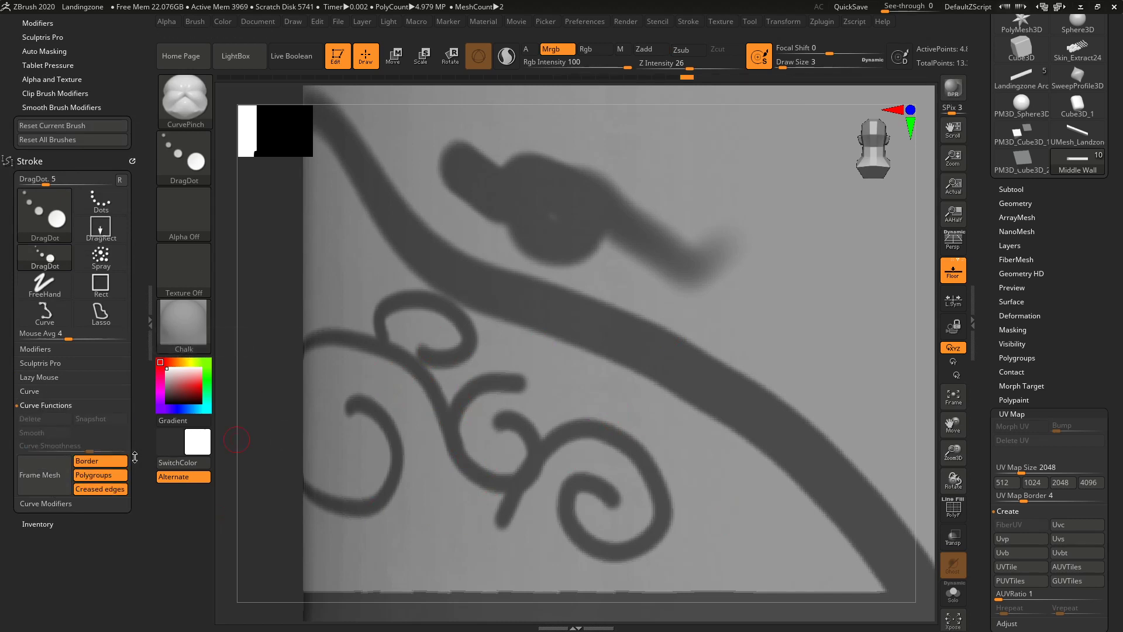
{"action": "left_click_drag", "start_coordinate": [131, 402], "coordinate": [134, 512]}
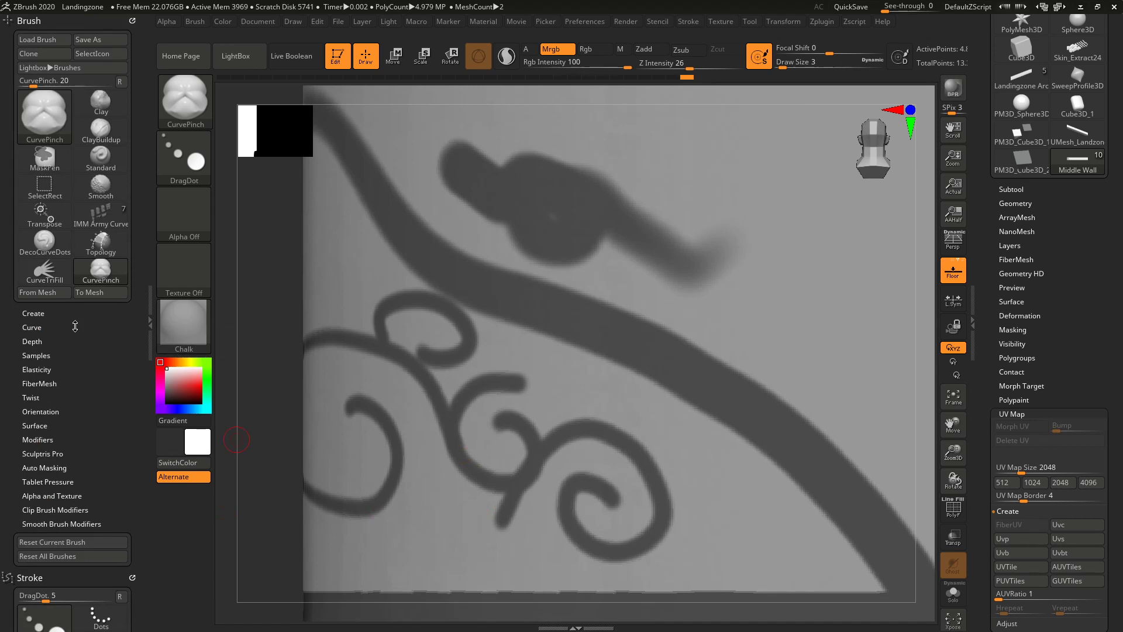
{"action": "mouse_move", "coordinate": [141, 395]}
{"action": "left_mouse_down"}
{"action": "mouse_move", "coordinate": [135, 281]}
{"action": "mouse_move", "coordinate": [136, 328]}
{"action": "left_mouse_up"}
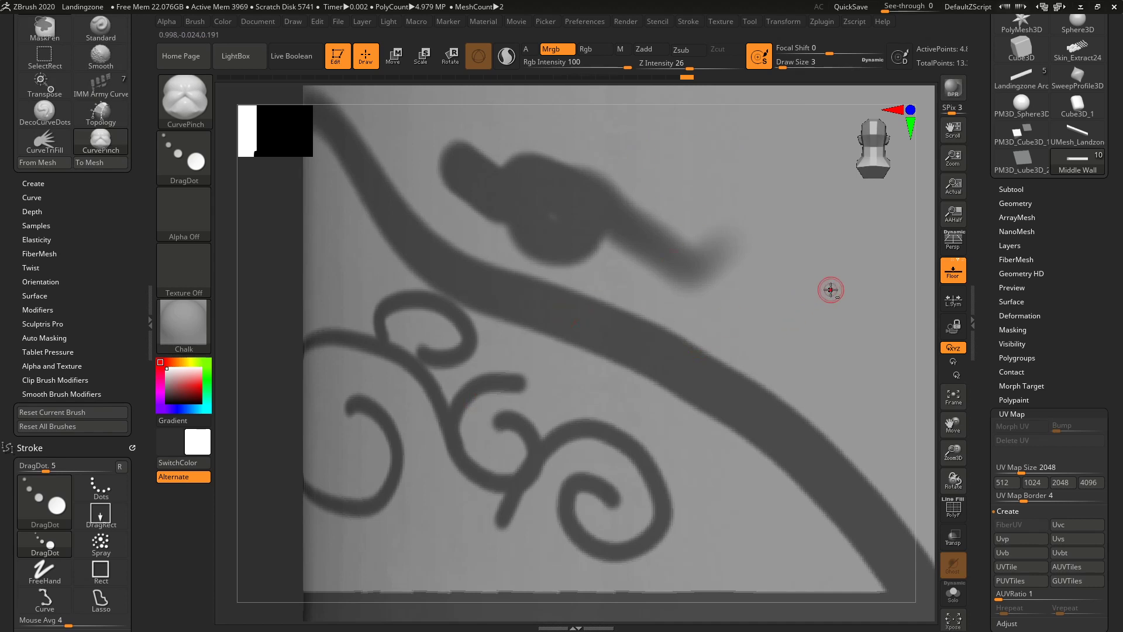
Select the Topology brush for use on an unmasked stretch of the wall
{"action": "mouse_move", "coordinate": [830, 289]}
{"action": "right_mouse_down", "text": "alt"}
{"action": "mouse_move", "coordinate": [682, 336]}
{"action": "mouse_move", "coordinate": [642, 389]}
{"action": "mouse_move", "coordinate": [425, 390]}
{"action": "right_mouse_up", "text": "alt"}
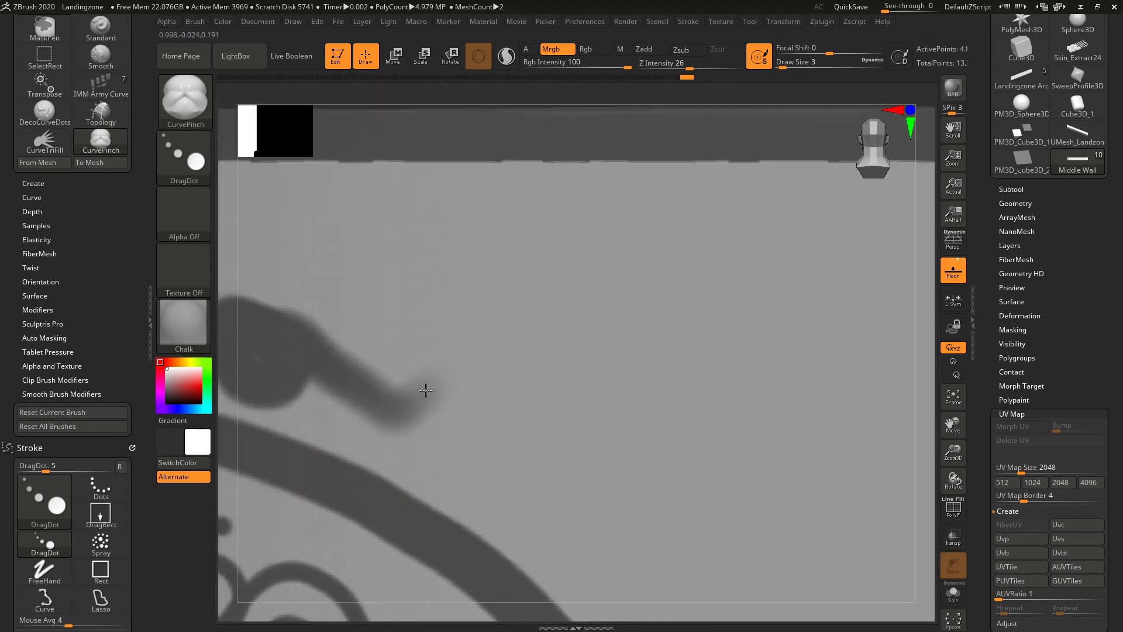
{"action": "left_click_drag", "start_coordinate": [425, 390], "coordinate": [556, 353], "text": "alt"}
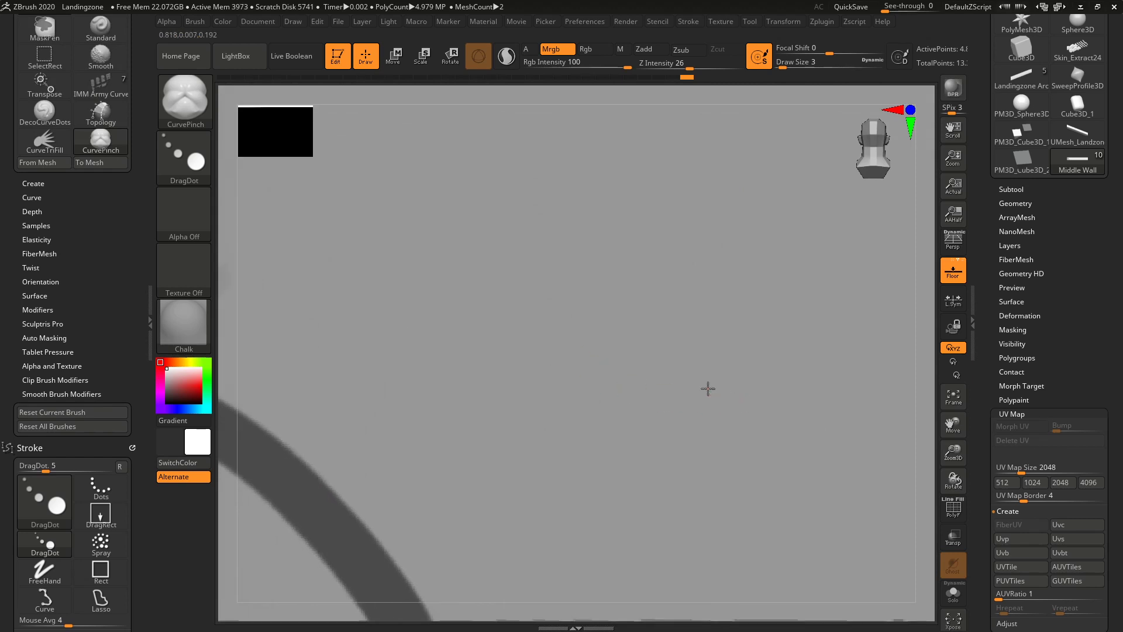
{"action": "right_click_drag", "start_coordinate": [708, 388], "coordinate": [385, 368], "text": "alt"}
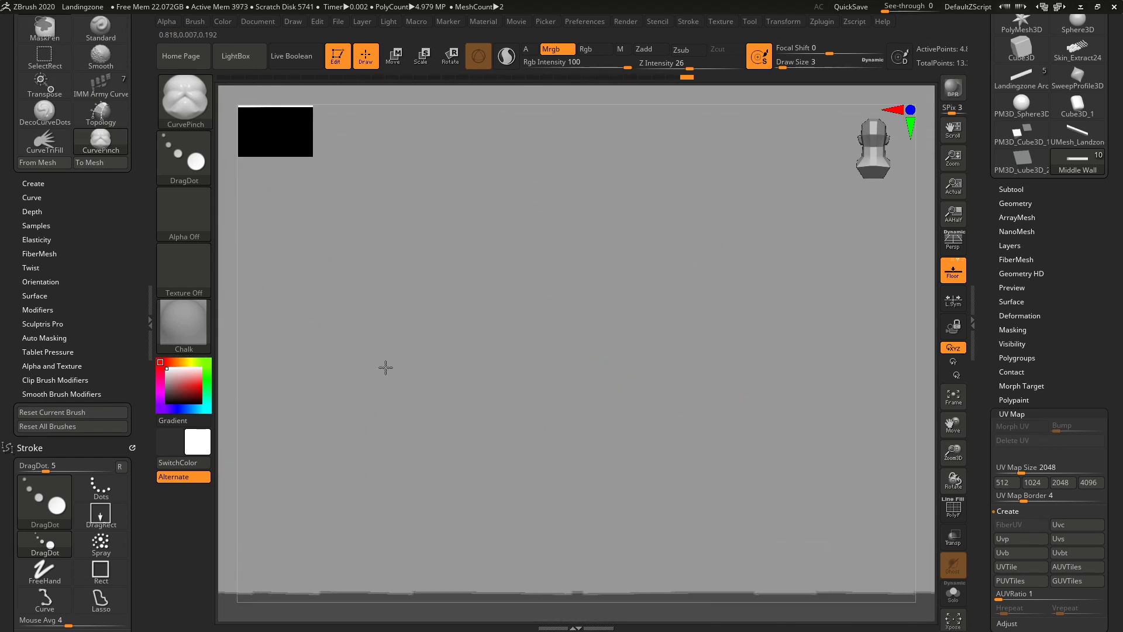
{"action": "left_click_drag", "start_coordinate": [386, 367], "coordinate": [526, 323], "text": "alt"}
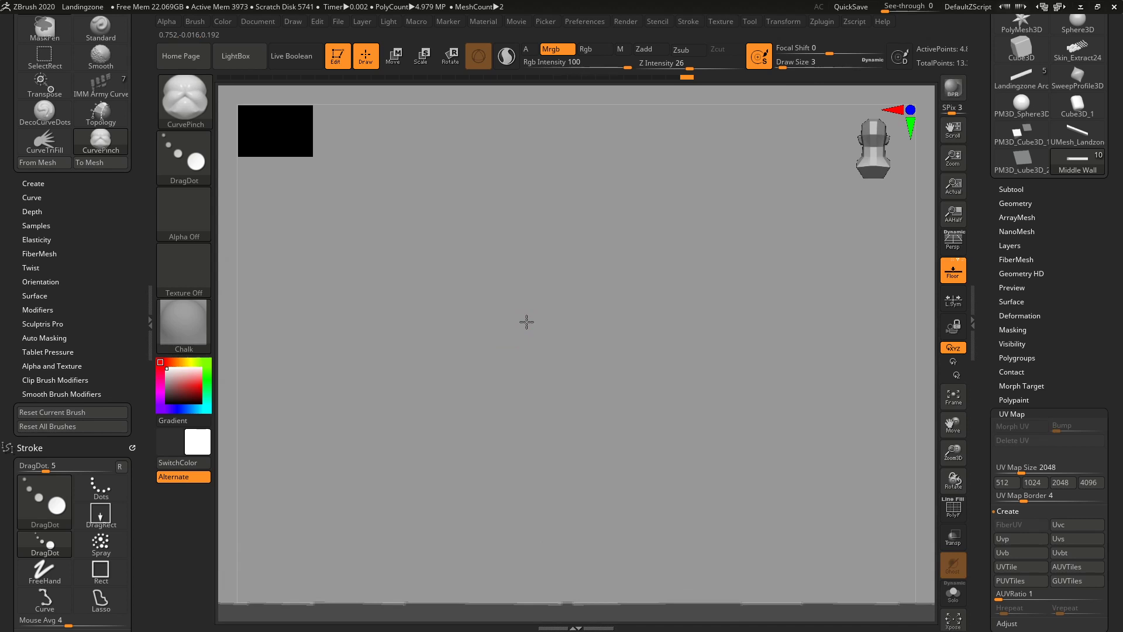
{"action": "left_click", "coordinate": [527, 324], "text": "alt"}
{"action": "right_click_drag", "start_coordinate": [527, 318], "coordinate": [527, 237], "text": "ctrl"}
{"action": "right_click_drag", "start_coordinate": [571, 270], "coordinate": [572, 280]}
{"action": "left_click_drag", "start_coordinate": [572, 281], "coordinate": [514, 279]}
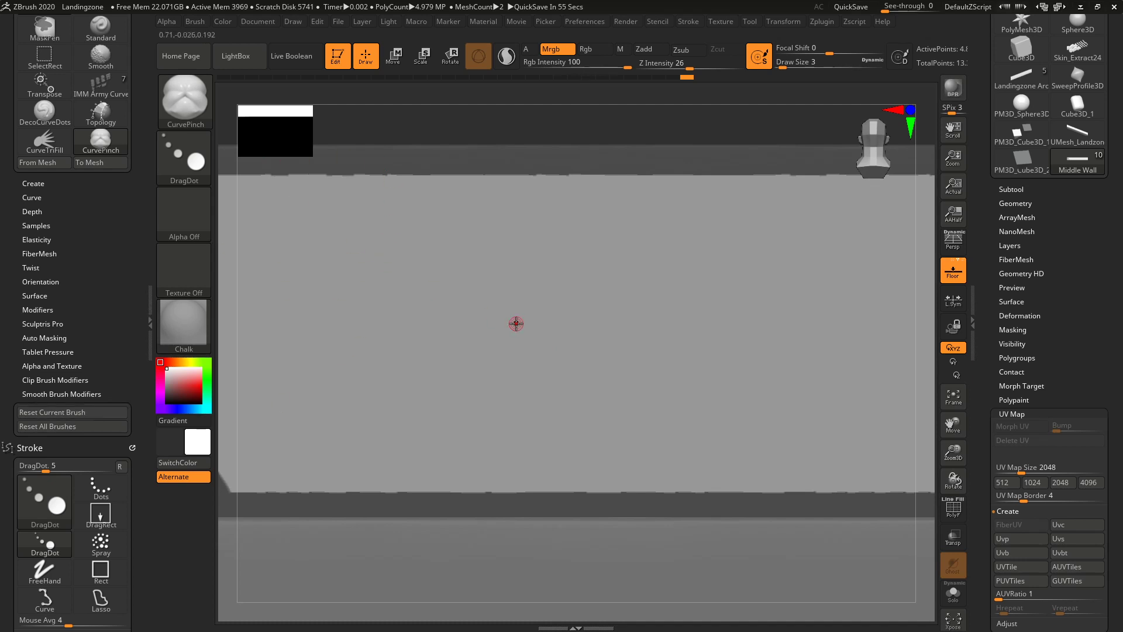
{"action": "key", "text": "b"}
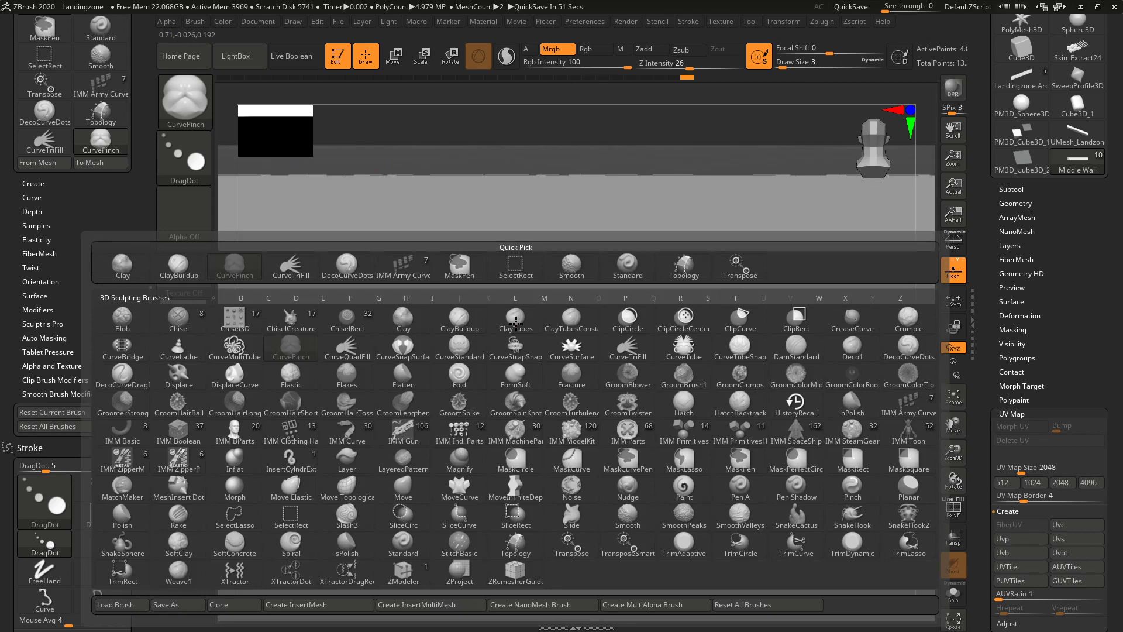
{"action": "left_click", "coordinate": [515, 549]}
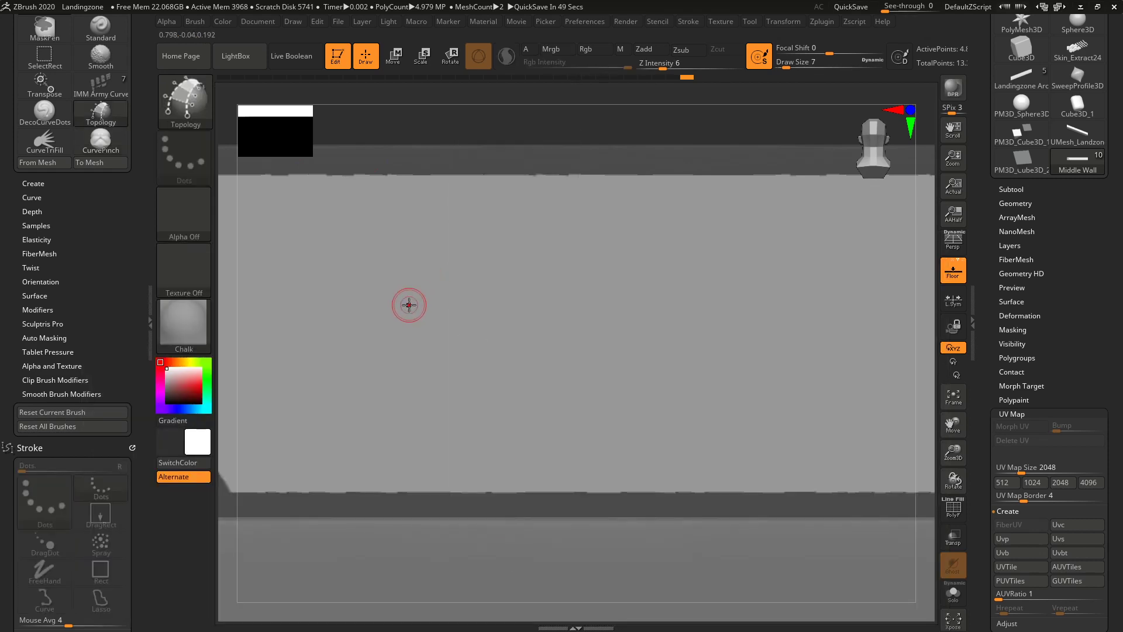
Draw several winding freehand Topology curves across the unmasked wall surface
{"action": "left_click_drag", "start_coordinate": [330, 293], "coordinate": [397, 347]}
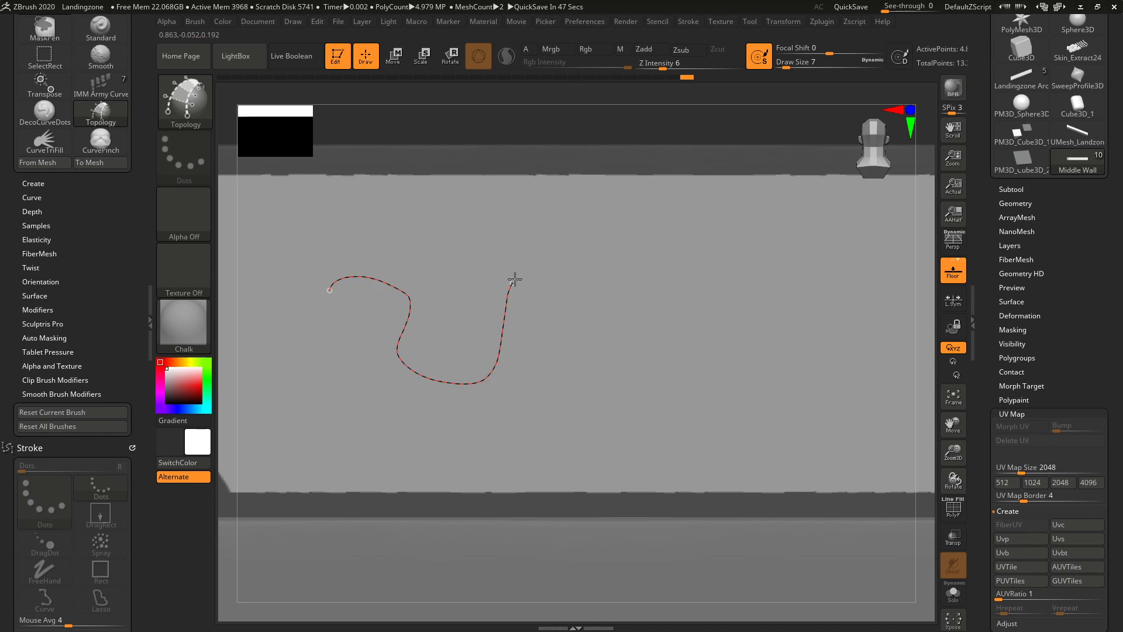
{"action": "left_click_drag", "start_coordinate": [514, 280], "coordinate": [543, 273]}
{"action": "mouse_move", "coordinate": [562, 427]}
{"action": "left_mouse_down"}
{"action": "mouse_move", "coordinate": [616, 335]}
{"action": "mouse_move", "coordinate": [788, 383]}
{"action": "mouse_move", "coordinate": [678, 280]}
{"action": "mouse_move", "coordinate": [731, 340]}
{"action": "left_mouse_up"}
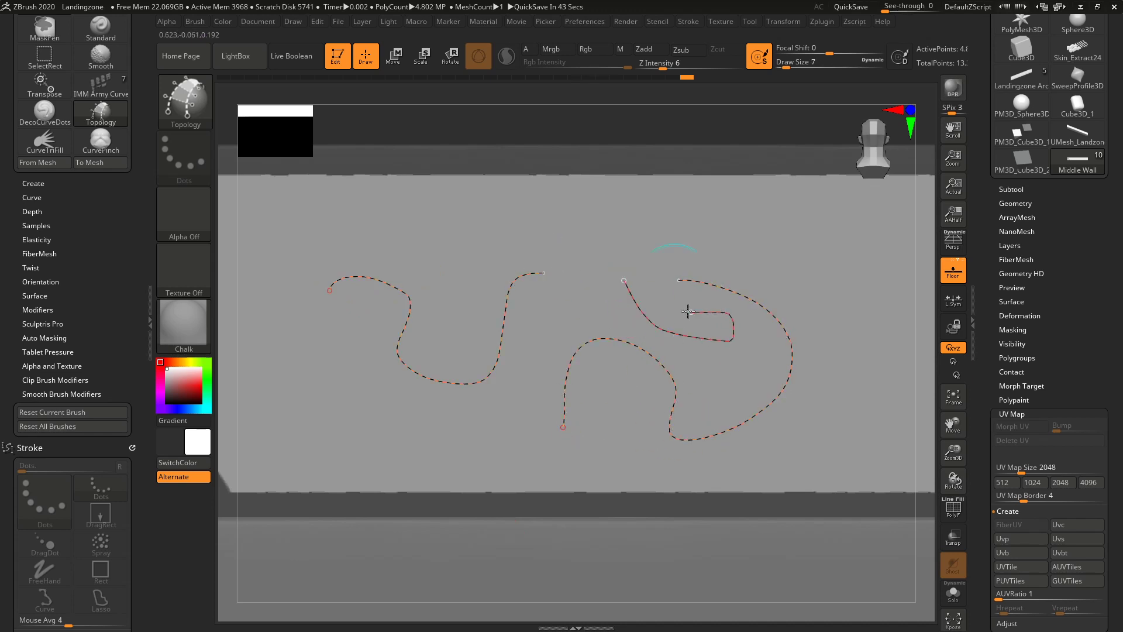
{"action": "left_click_drag", "start_coordinate": [540, 237], "coordinate": [437, 204]}
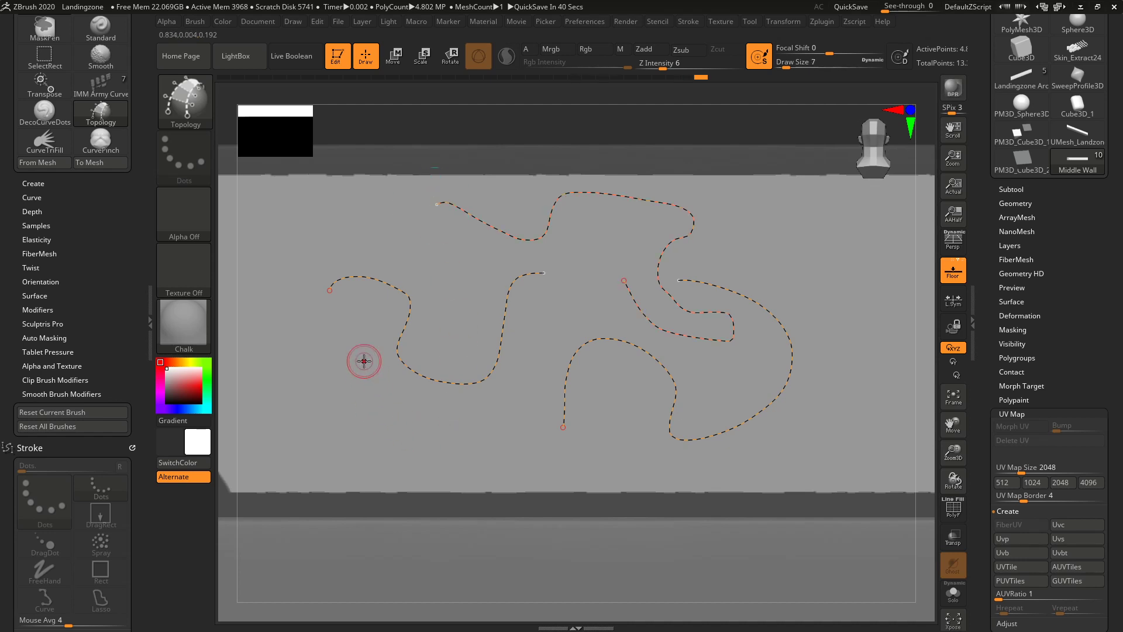
{"action": "left_click_drag", "start_coordinate": [353, 338], "coordinate": [445, 436]}
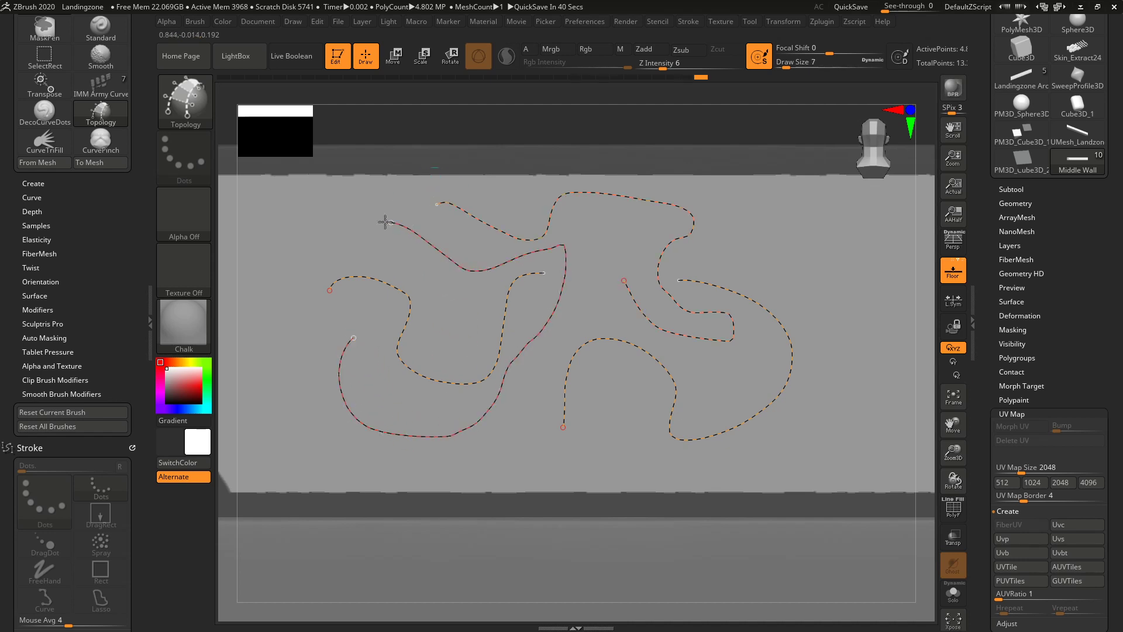
{"action": "left_click_drag", "start_coordinate": [283, 334], "coordinate": [341, 315]}
Add more Topology curves that branch off and link the existing winding curves
{"action": "key", "text": "bracketright"}
{"action": "key", "text": "bracketright"}
{"action": "key", "text": "bracketright"}
{"action": "key", "text": "bracketright"}
{"action": "left_click_drag", "start_coordinate": [808, 219], "coordinate": [796, 209]}
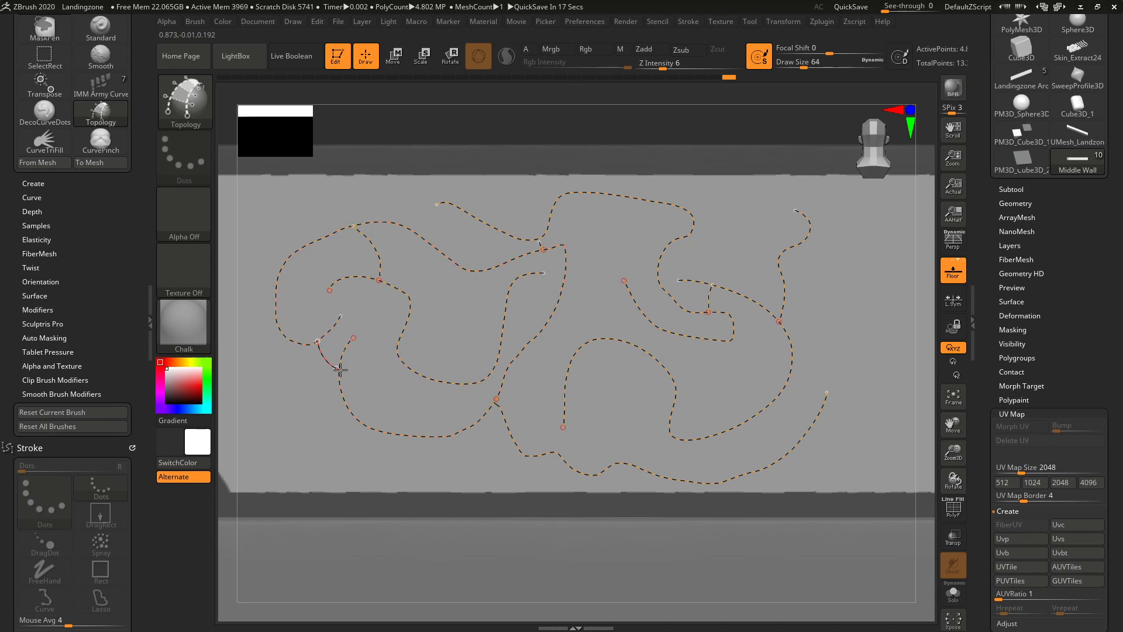
{"action": "left_click_drag", "start_coordinate": [341, 370], "coordinate": [339, 369]}
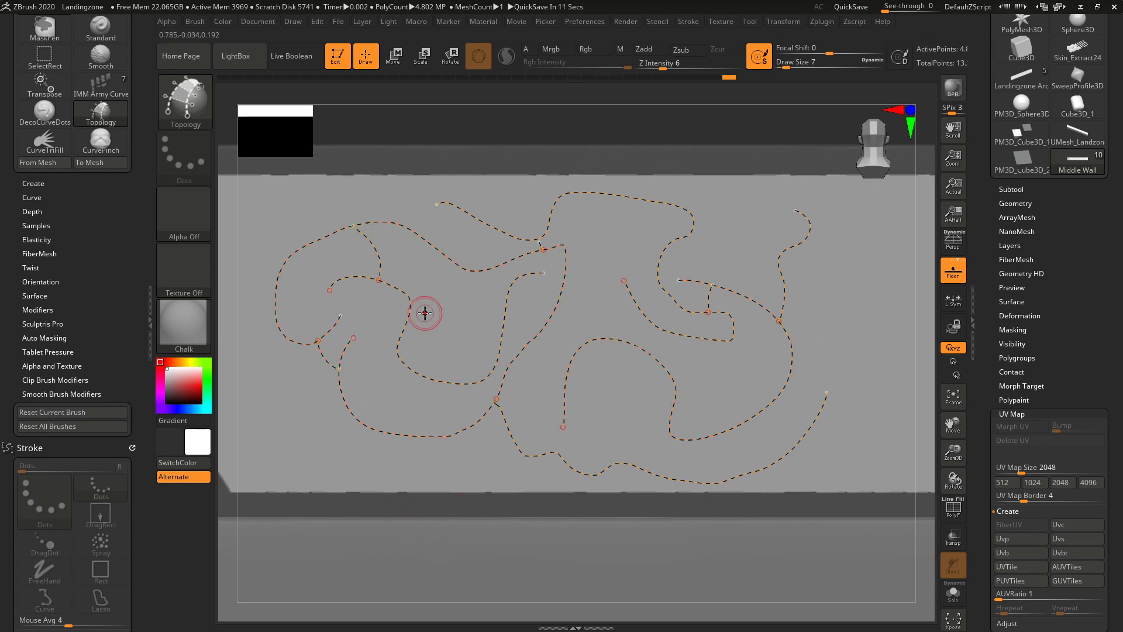
Switch to the CurvePinch brush, enable Zadd and expand the stroke's Curve settings
{"action": "key", "text": "b"}
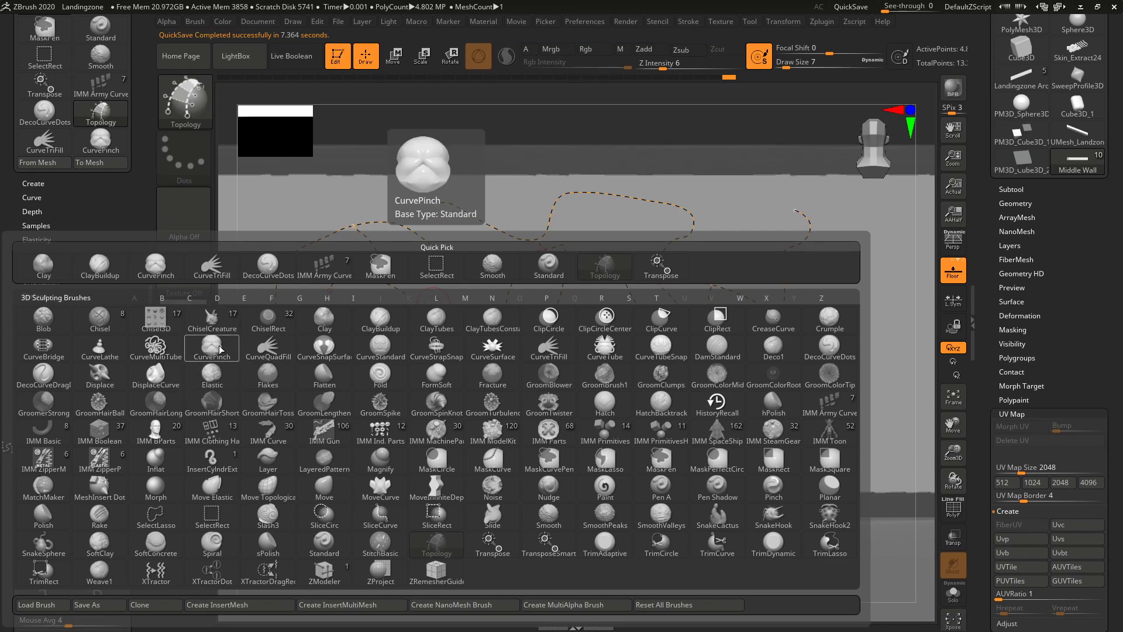
{"action": "left_click", "coordinate": [211, 348]}
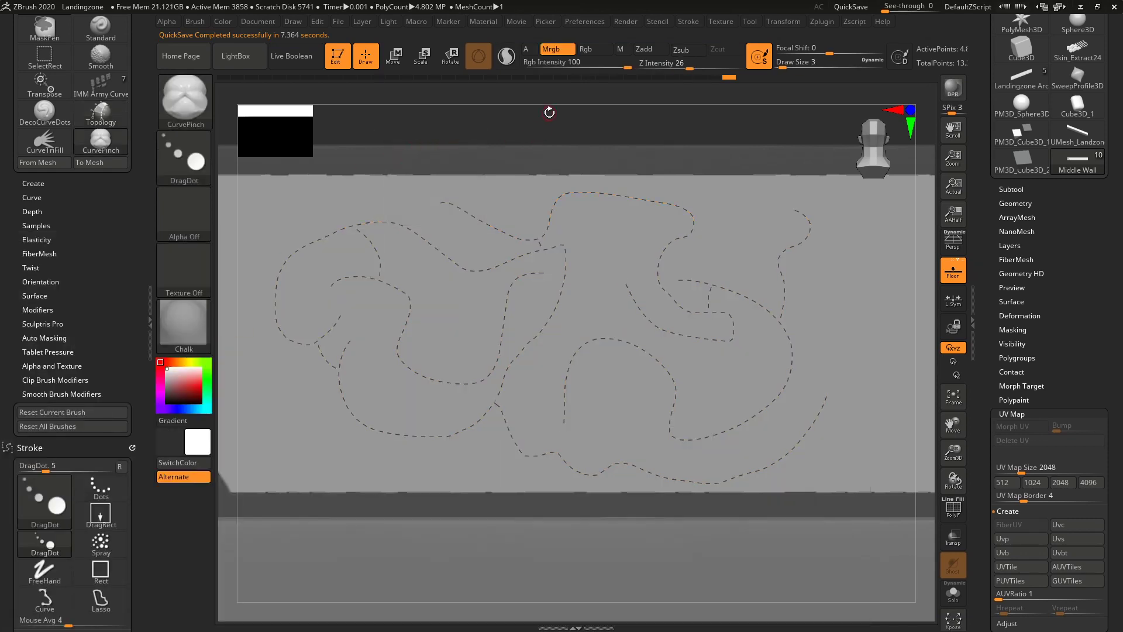
{"action": "left_click", "coordinate": [653, 49]}
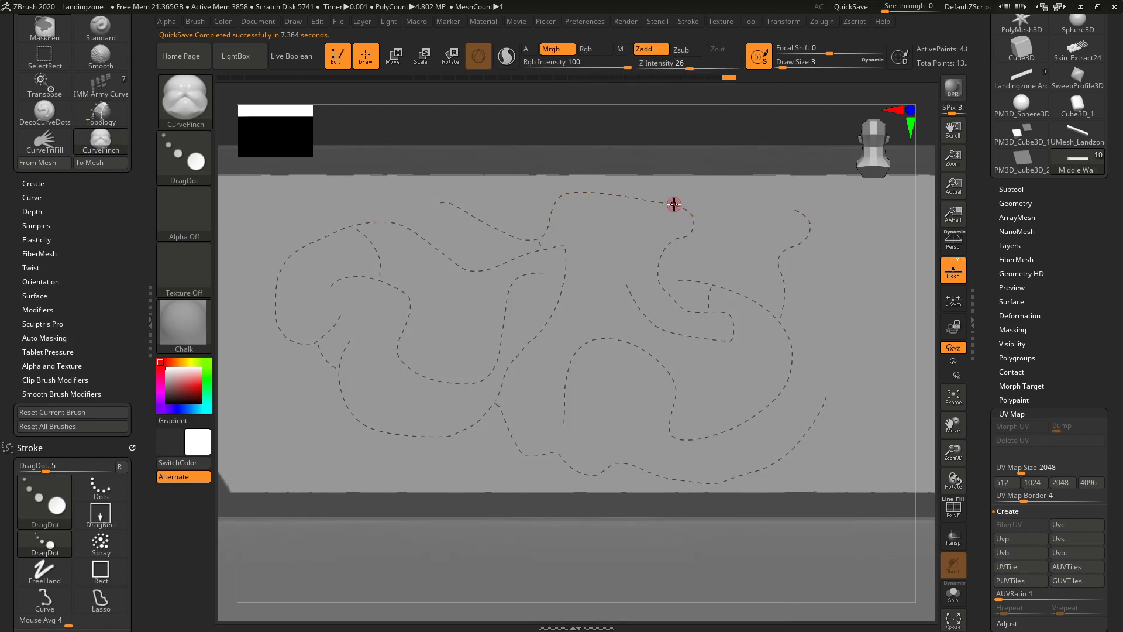
{"action": "mouse_move", "coordinate": [711, 391]}
{"action": "left_mouse_down"}
{"action": "mouse_move", "coordinate": [807, 346]}
{"action": "mouse_move", "coordinate": [726, 287]}
{"action": "left_mouse_up"}
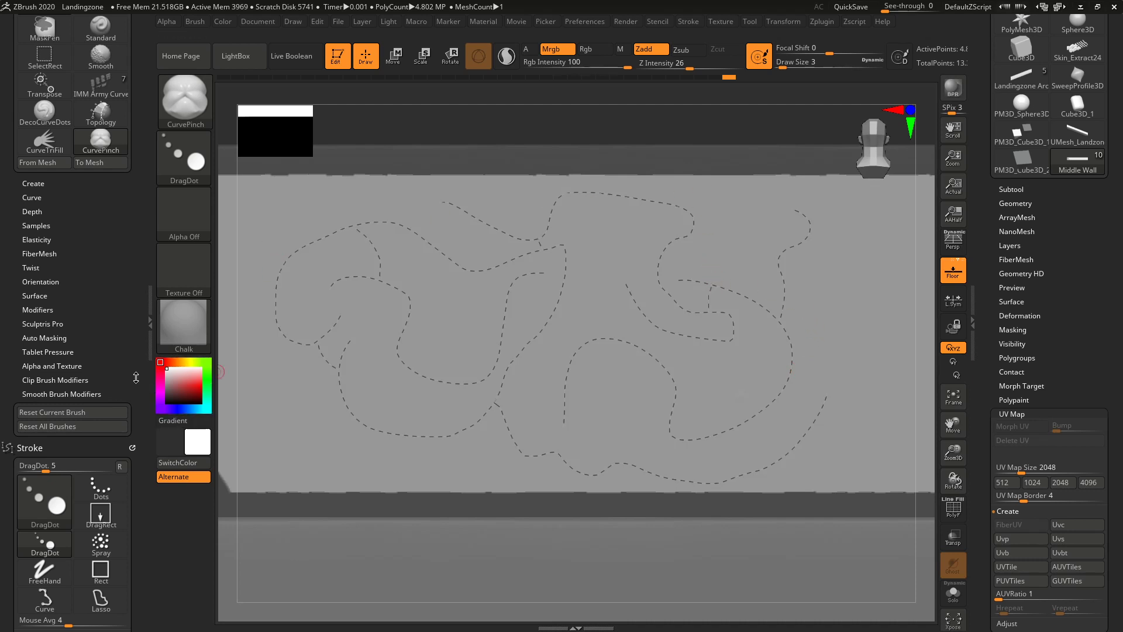
{"action": "left_click_drag", "start_coordinate": [141, 387], "coordinate": [139, 281]}
{"action": "scroll", "coordinate": [139, 280], "scroll_direction": "down", "scroll_amount": 1}
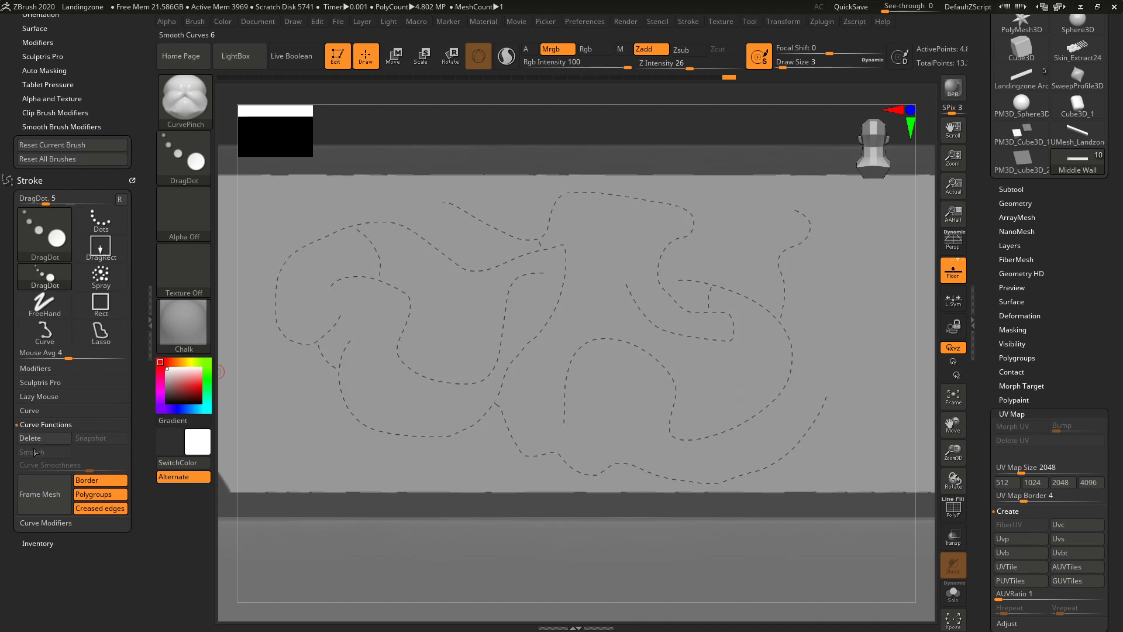
{"action": "left_click", "coordinate": [34, 411]}
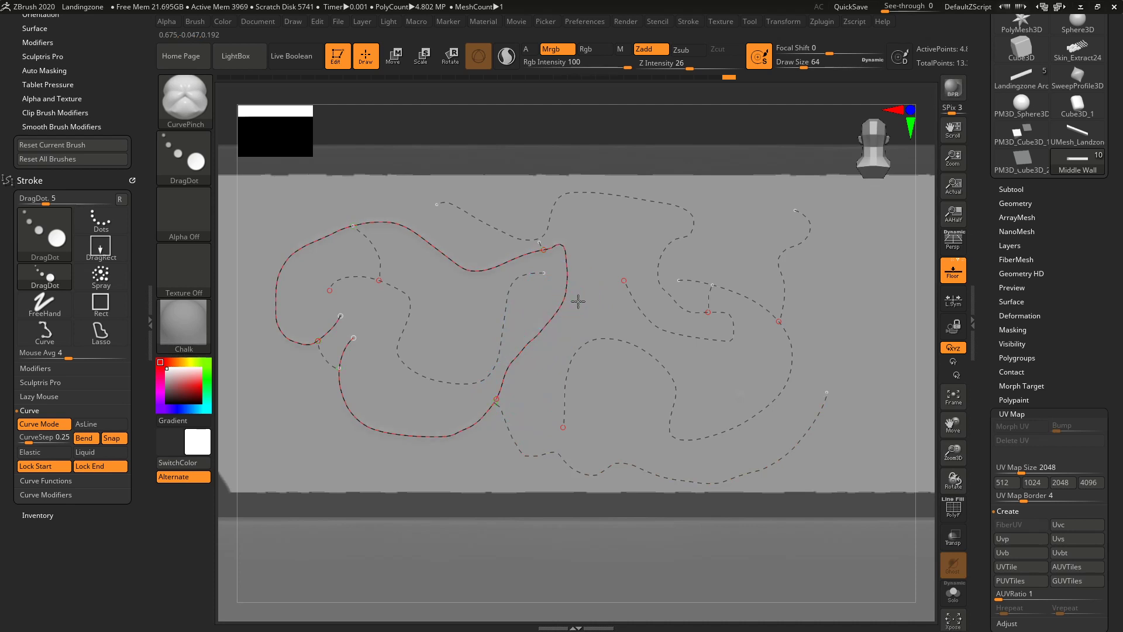
Pull the outer loop curve toward the middle of the wall with CurvePinch, working along its bend
{"action": "left_click_drag", "start_coordinate": [587, 305], "coordinate": [633, 337]}
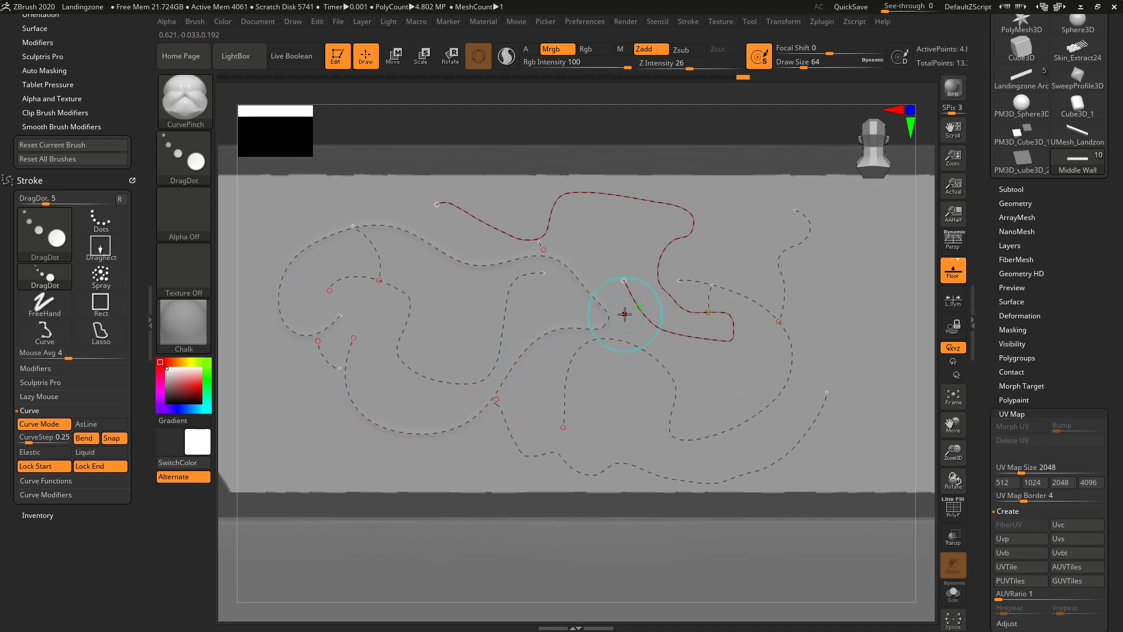
{"action": "right_click_drag", "start_coordinate": [608, 288], "coordinate": [613, 220], "text": "ctrl"}
{"action": "left_click_drag", "start_coordinate": [613, 220], "coordinate": [631, 413], "text": "alt"}
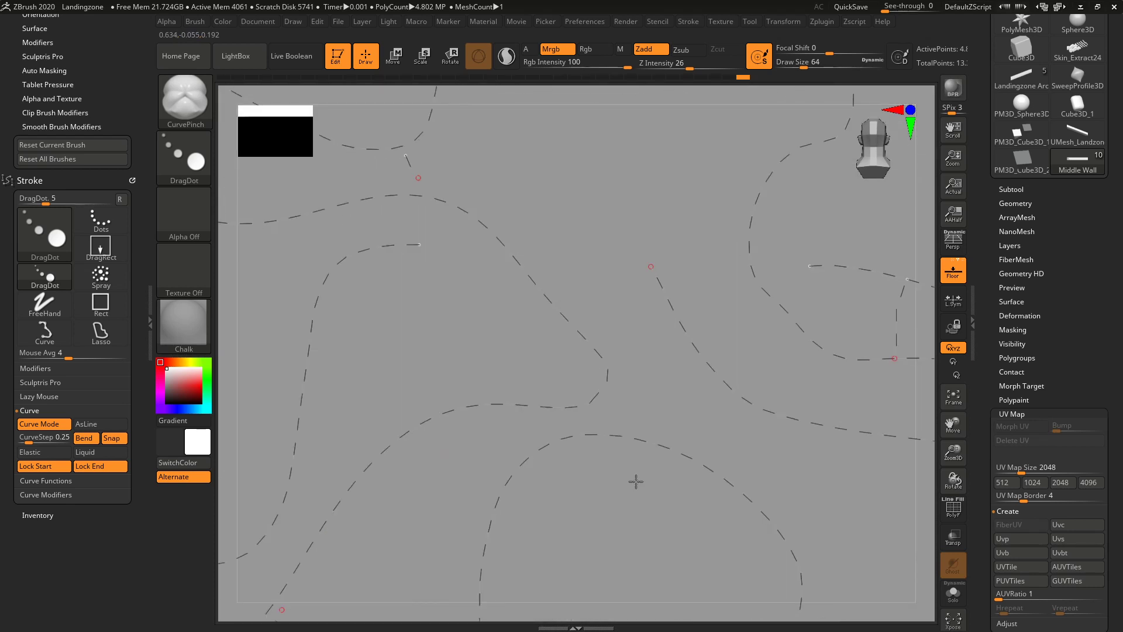
{"action": "right_click_drag", "start_coordinate": [635, 573], "coordinate": [635, 584], "text": "ctrl"}
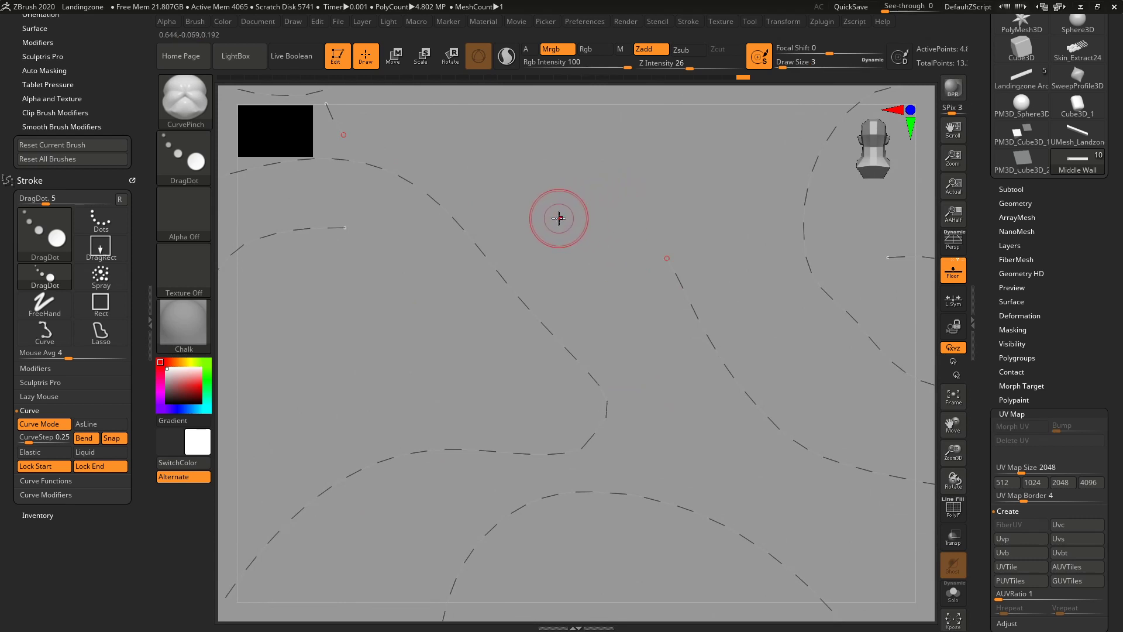
{"action": "mouse_move", "coordinate": [561, 221]}
{"action": "right_mouse_down"}
{"action": "mouse_move", "coordinate": [601, 237]}
{"action": "mouse_move", "coordinate": [605, 297]}
{"action": "mouse_move", "coordinate": [602, 288]}
{"action": "right_mouse_up"}
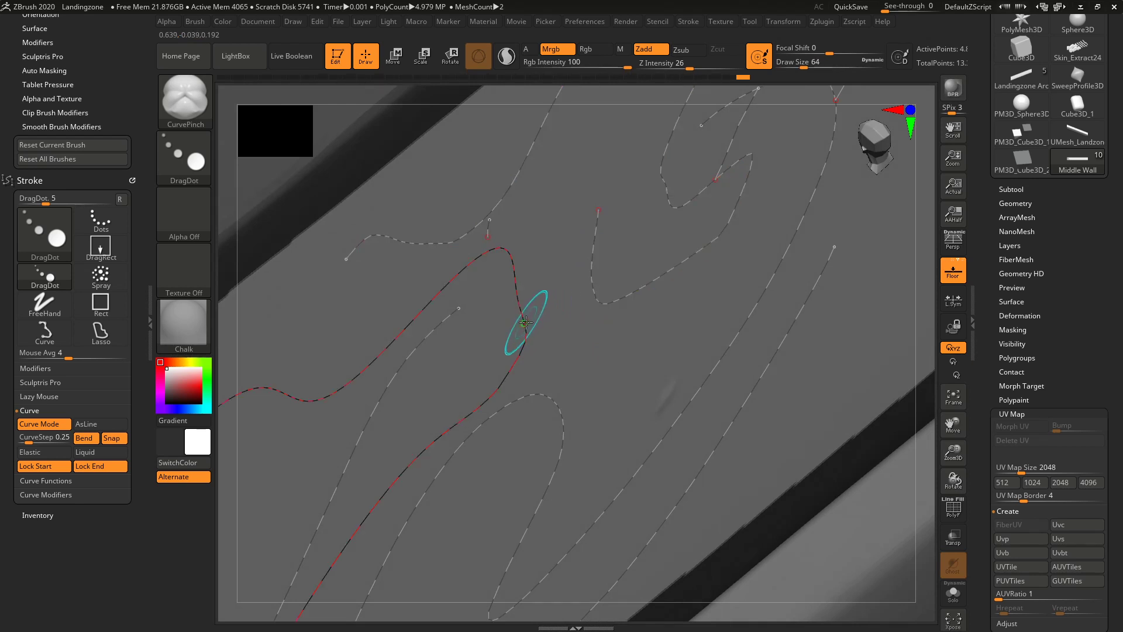
{"action": "left_click", "coordinate": [530, 320]}
{"action": "mouse_move", "coordinate": [552, 330]}
{"action": "left_mouse_down"}
{"action": "mouse_move", "coordinate": [612, 337]}
{"action": "mouse_move", "coordinate": [634, 363]}
{"action": "left_mouse_up"}
{"action": "key", "text": "shift"}
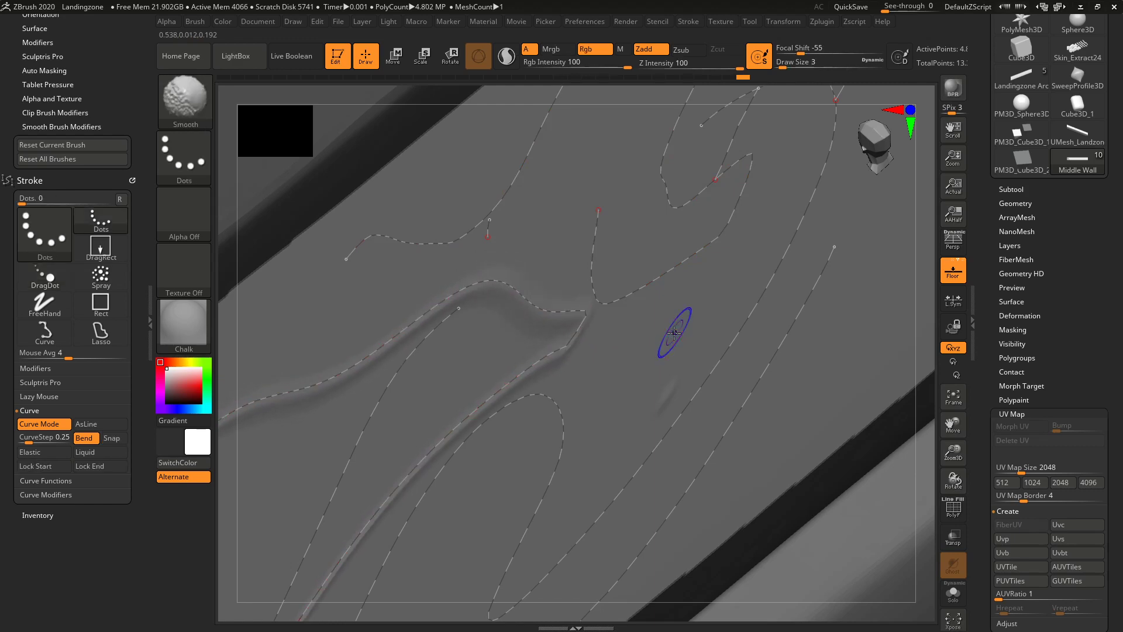
{"action": "key", "text": "shift+f"}
{"action": "key", "text": "shift+f"}
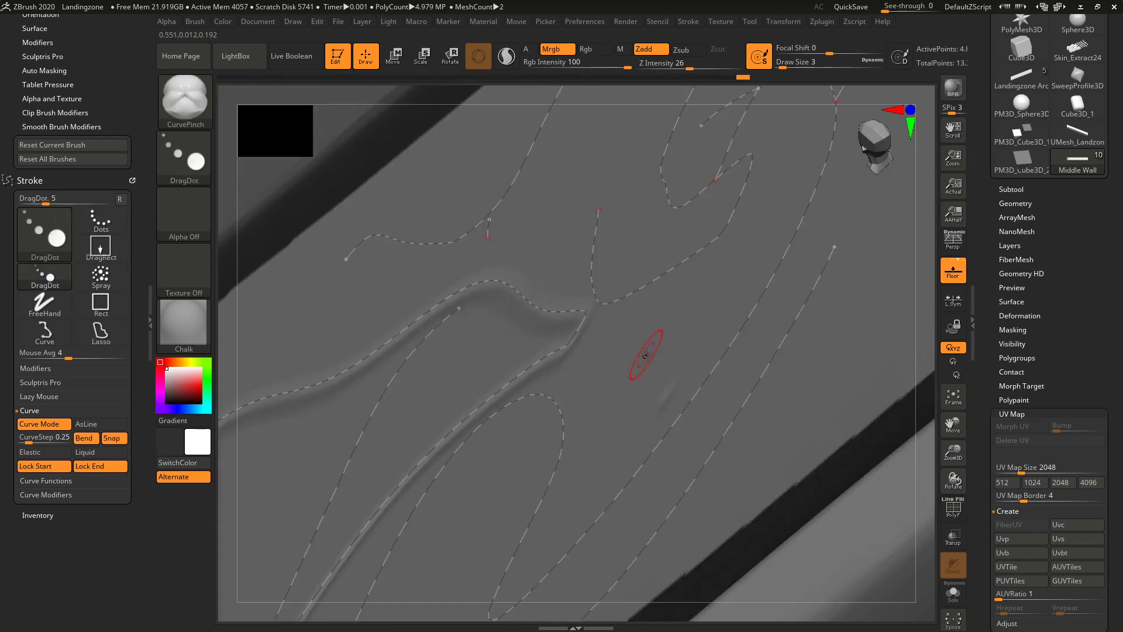
Turn off Zadd and reshape the central winding curve by pulling its lower bend, outer bend and free end outward
{"action": "mouse_move", "coordinate": [644, 351]}
{"action": "right_mouse_down"}
{"action": "mouse_move", "coordinate": [617, 328]}
{"action": "mouse_move", "coordinate": [648, 345]}
{"action": "mouse_move", "coordinate": [629, 338]}
{"action": "right_mouse_up"}
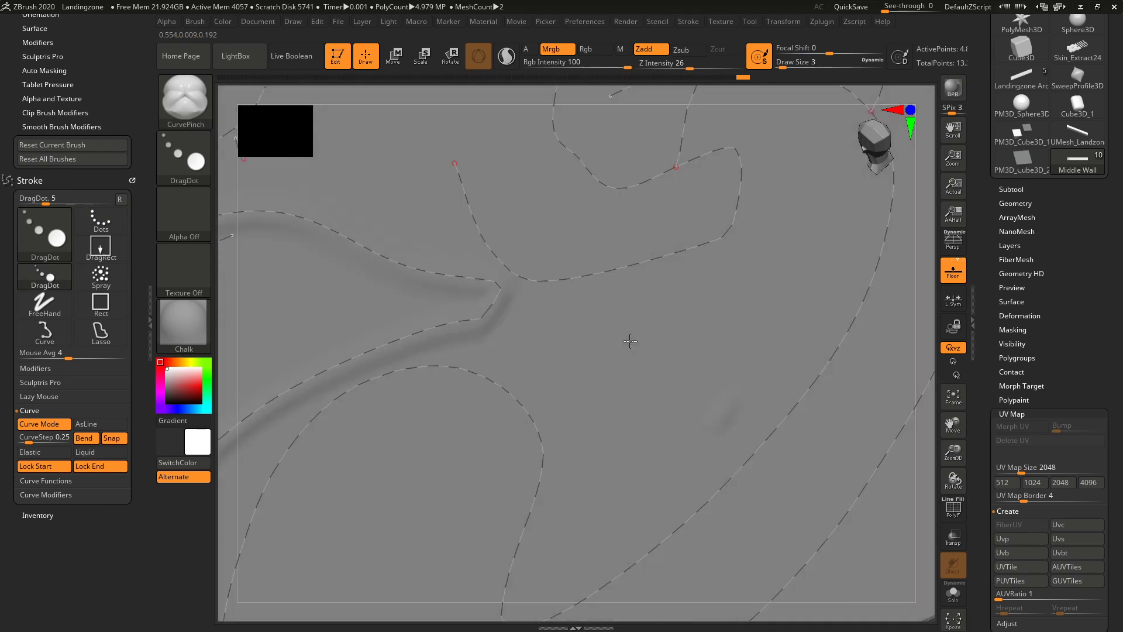
{"action": "left_click", "coordinate": [643, 51]}
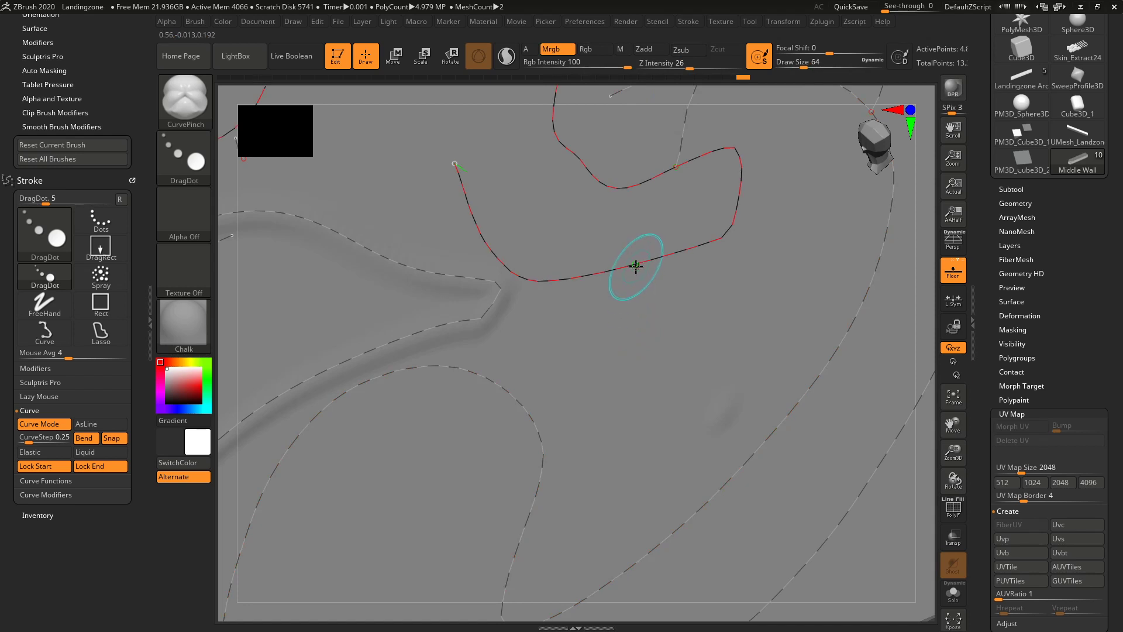
{"action": "left_click_drag", "start_coordinate": [636, 266], "coordinate": [634, 451]}
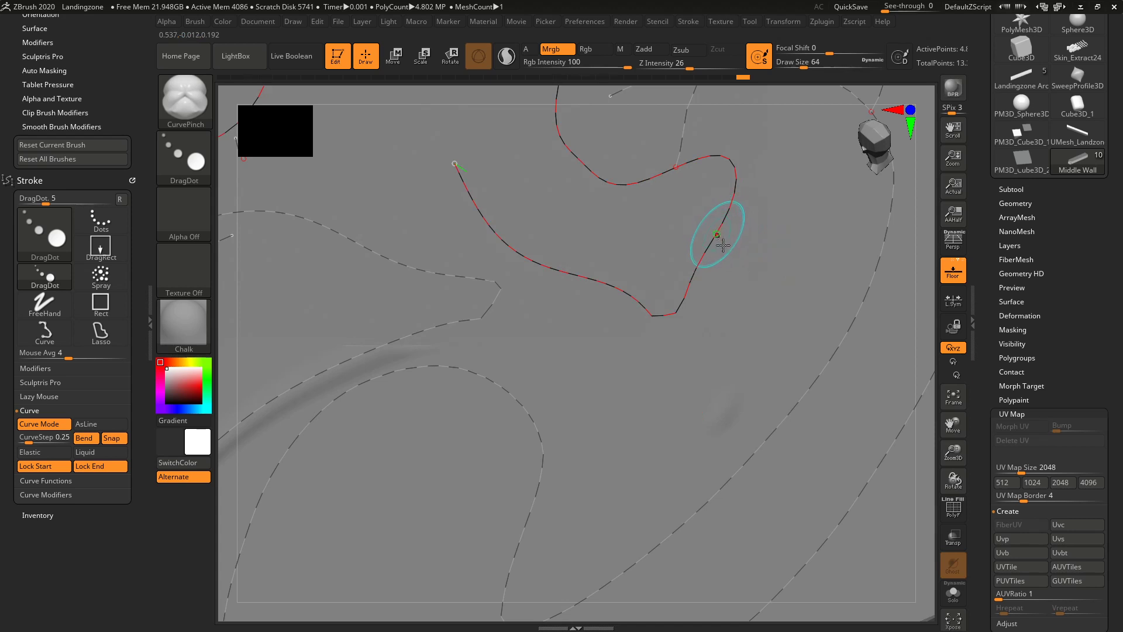
{"action": "left_click_drag", "start_coordinate": [723, 245], "coordinate": [797, 318]}
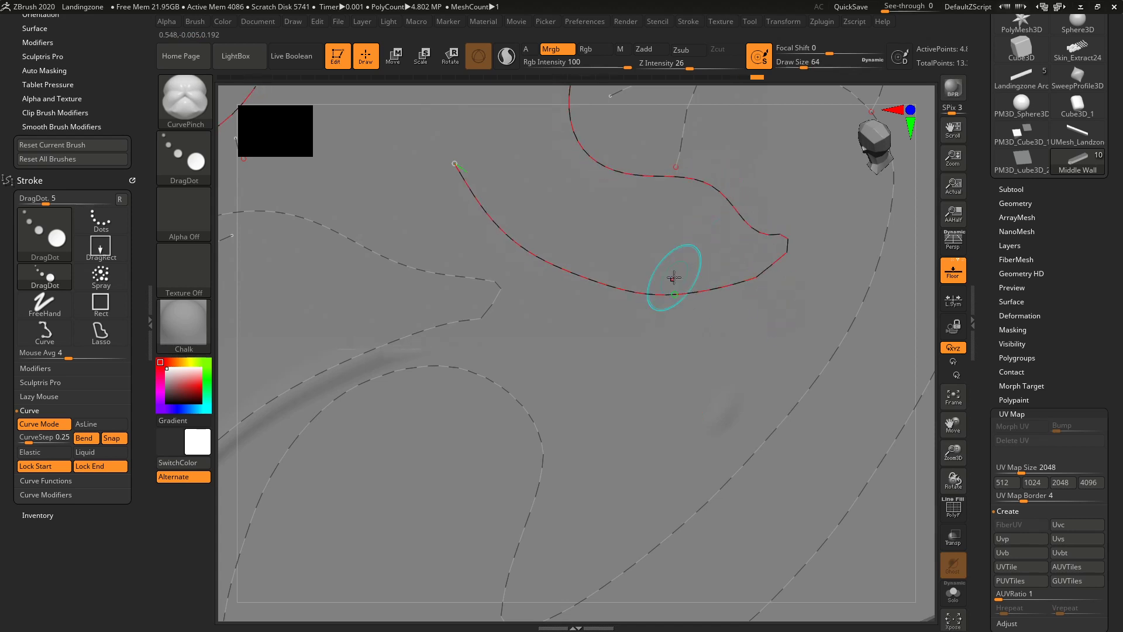
{"action": "left_click_drag", "start_coordinate": [476, 176], "coordinate": [466, 180]}
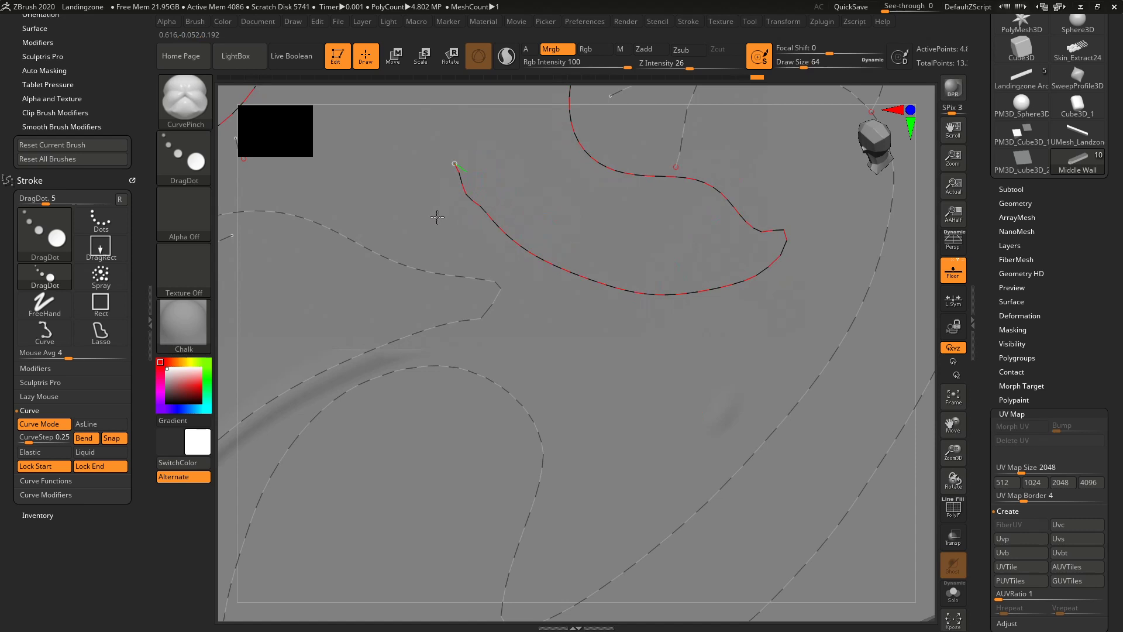
{"action": "left_click_drag", "start_coordinate": [437, 217], "coordinate": [397, 227]}
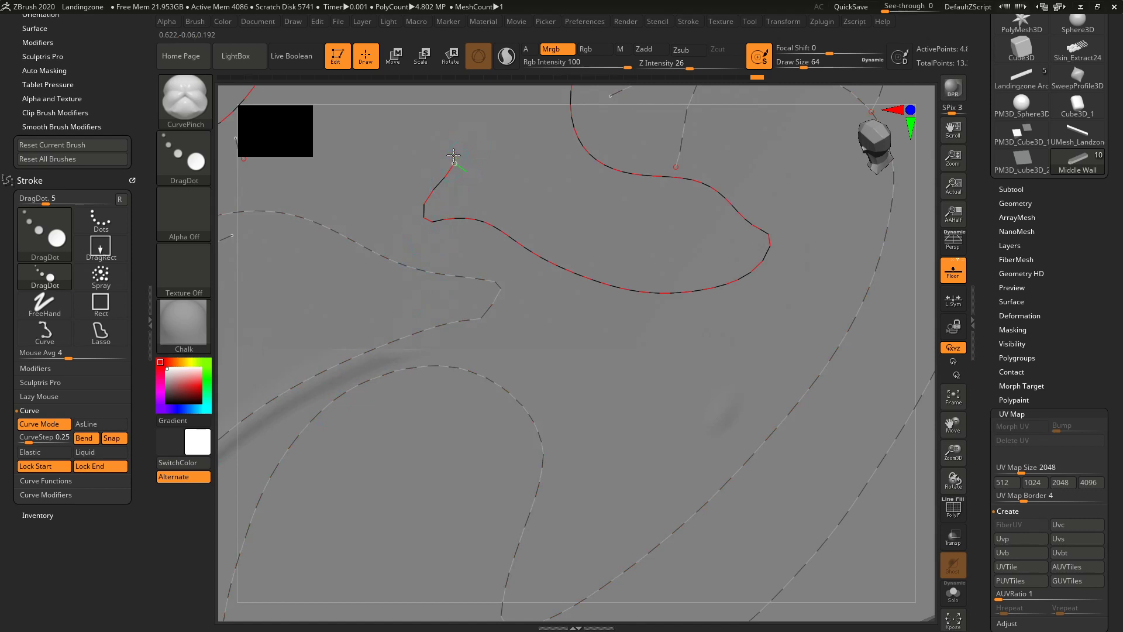
{"action": "left_click_drag", "start_coordinate": [406, 139], "coordinate": [371, 138]}
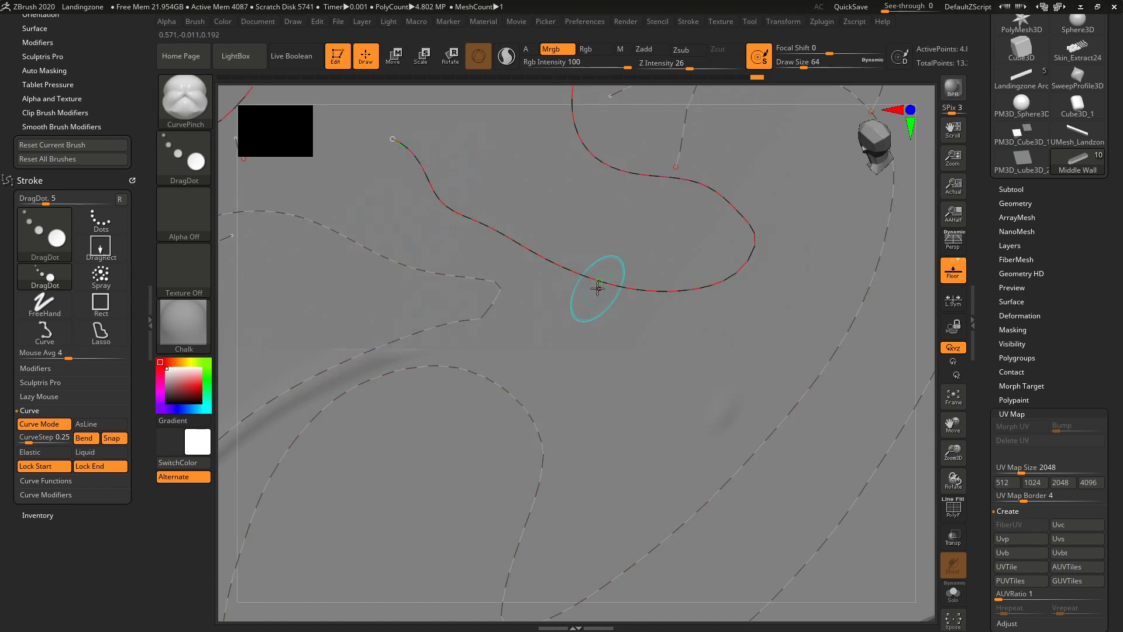
Face the wall straight on and set the brush's Draw Size to 1
{"action": "right_click_drag", "start_coordinate": [612, 361], "coordinate": [599, 350]}
{"action": "mouse_move", "coordinate": [599, 350]}
{"action": "left_mouse_down"}
{"action": "mouse_move", "coordinate": [564, 281]}
{"action": "mouse_move", "coordinate": [672, 333]}
{"action": "mouse_move", "coordinate": [523, 323]}
{"action": "mouse_move", "coordinate": [593, 316]}
{"action": "mouse_move", "coordinate": [531, 314]}
{"action": "mouse_move", "coordinate": [554, 310]}
{"action": "left_mouse_up"}
{"action": "key", "text": "space"}
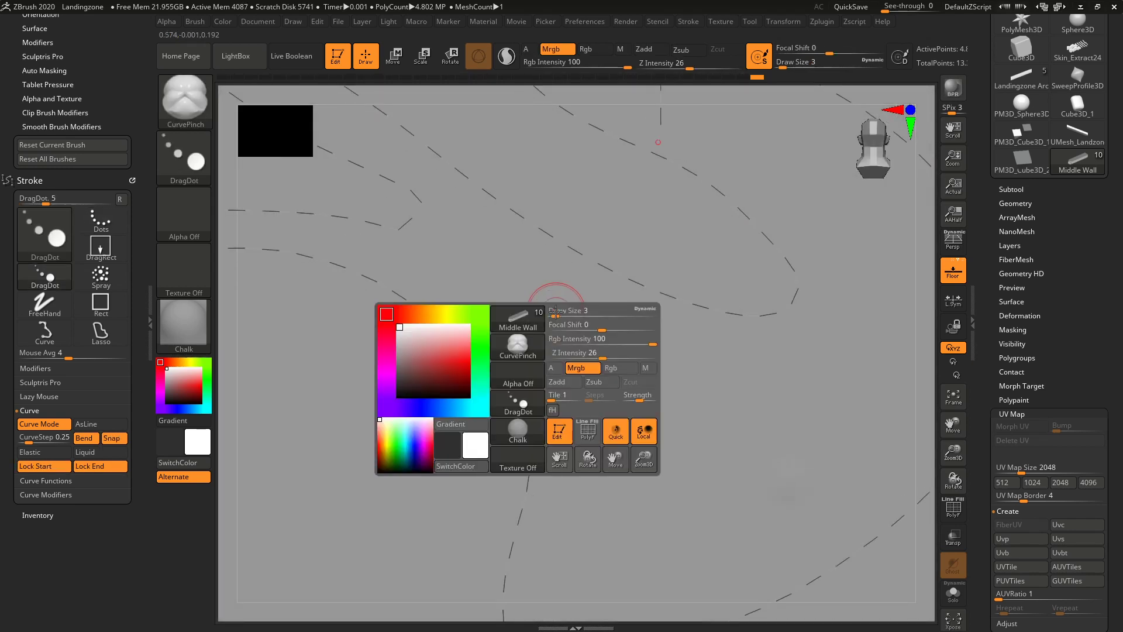
{"action": "left_click", "coordinate": [550, 316]}
{"action": "left_click_drag", "start_coordinate": [549, 317], "coordinate": [575, 315]}
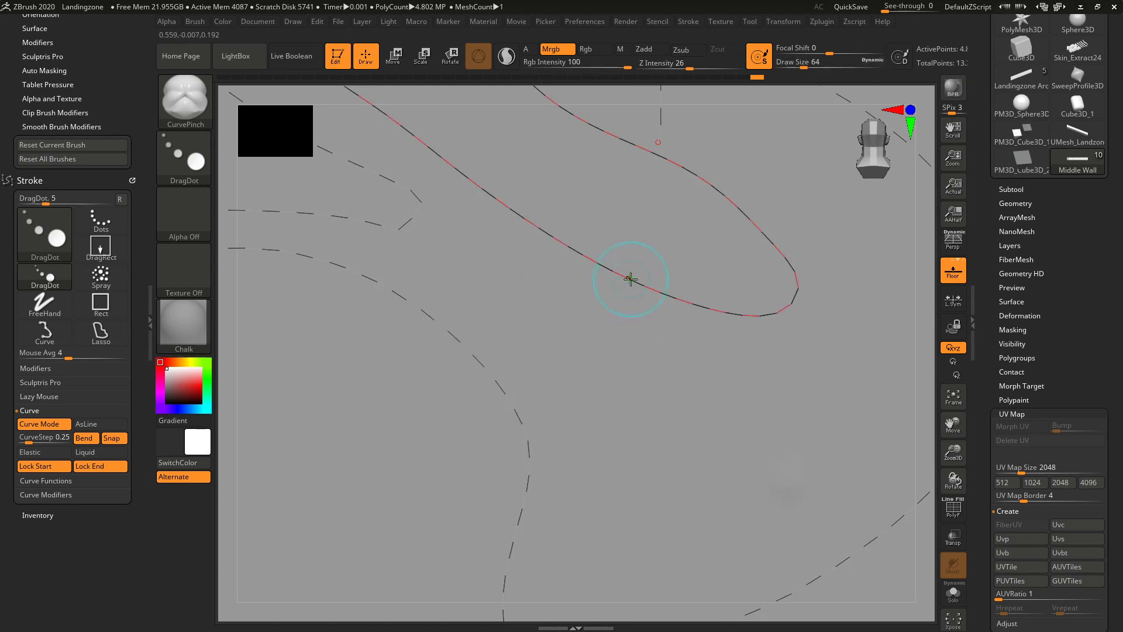
Test a MaskPen stroke on the wall and enable Curve Mode for the masking brush
{"action": "key", "text": "ctrl"}
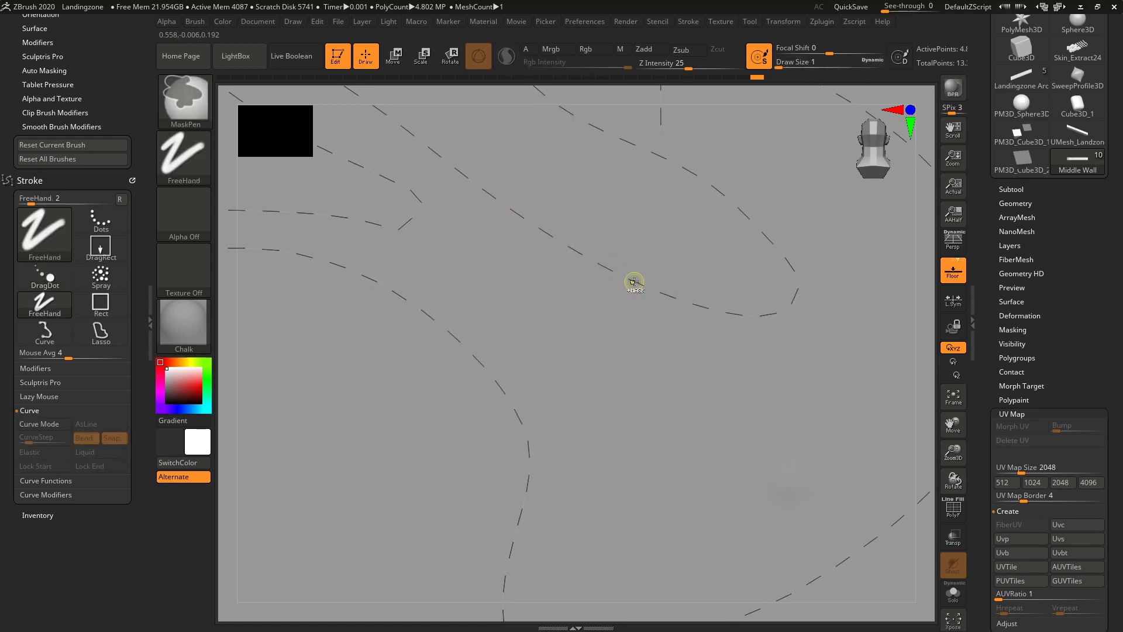
{"action": "right_click_drag", "start_coordinate": [634, 282], "coordinate": [635, 282], "text": "ctrl"}
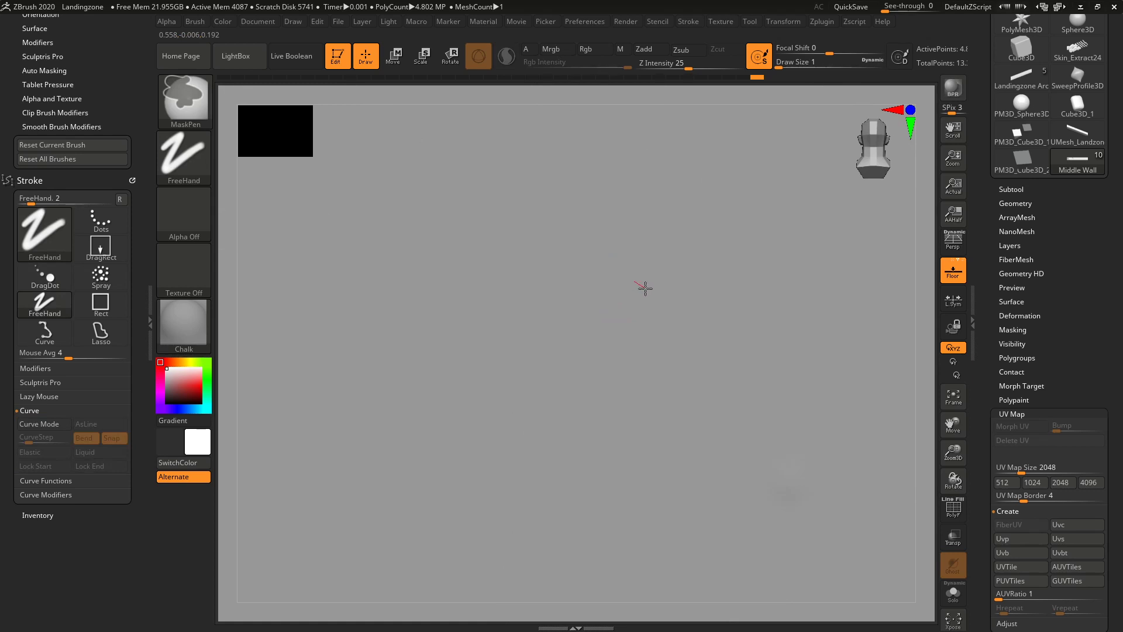
{"action": "left_click_drag", "start_coordinate": [645, 288], "coordinate": [648, 293], "text": "ctrl"}
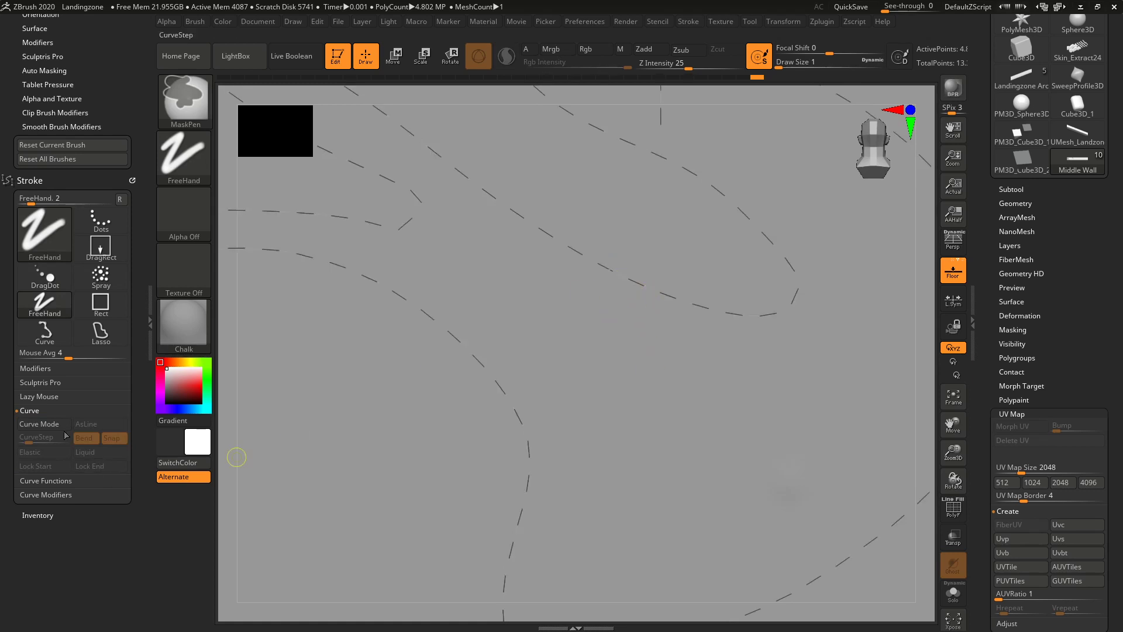
{"action": "left_click", "coordinate": [39, 423], "text": "ctrl"}
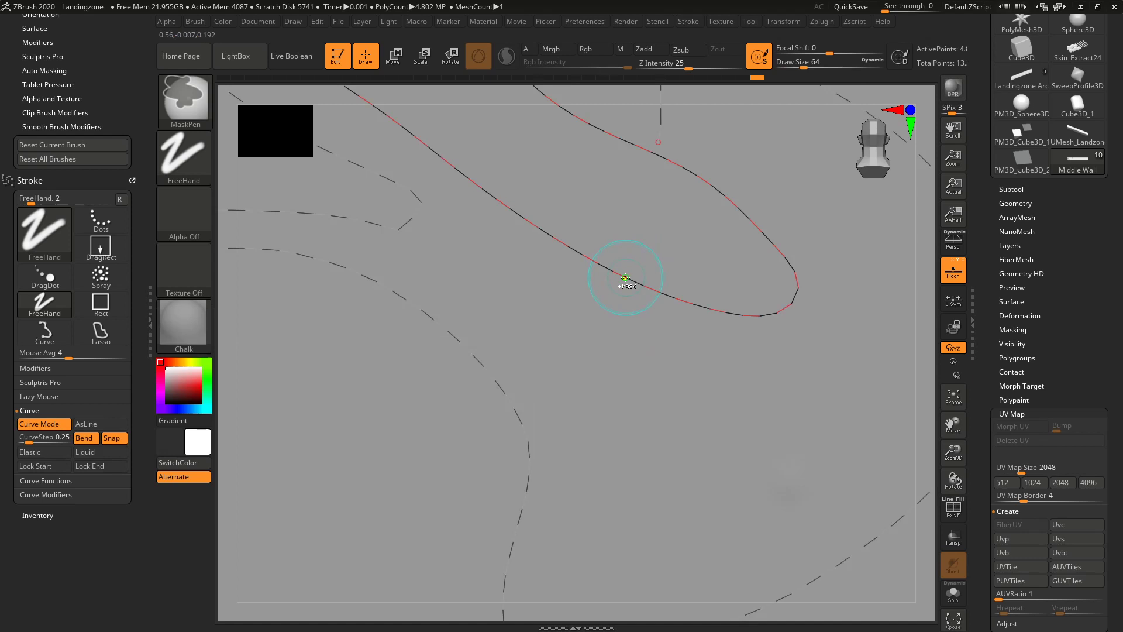
Apply the MaskPen along the central curve, the lower arched curve and the pointed loop curve
{"action": "left_click", "coordinate": [625, 277], "text": "ctrl"}
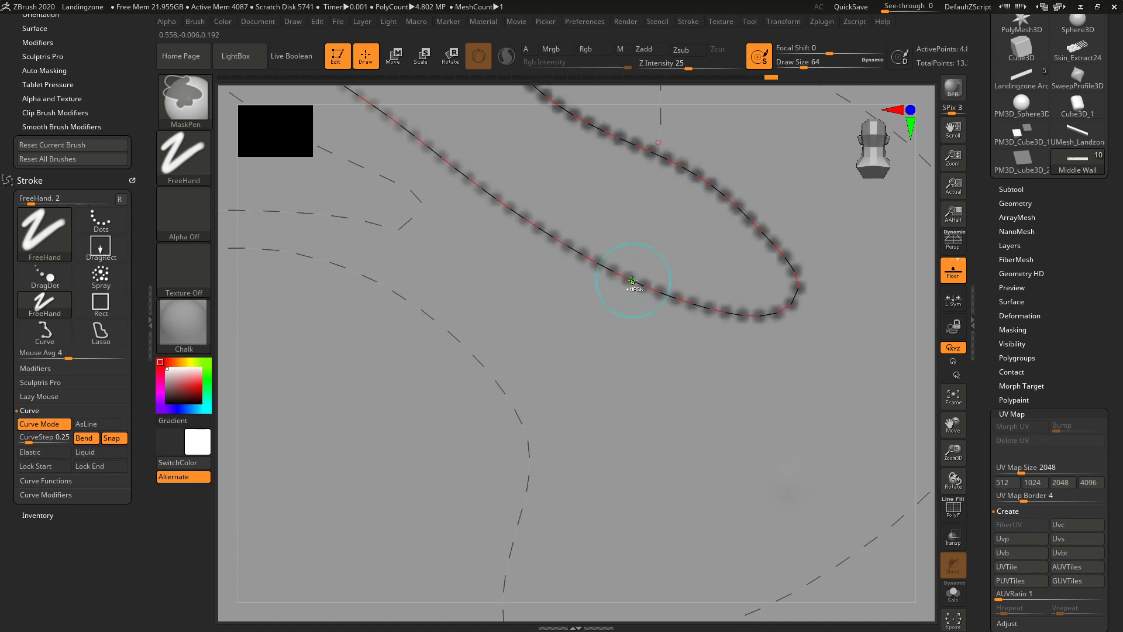
{"action": "left_click", "coordinate": [476, 358], "text": "ctrl"}
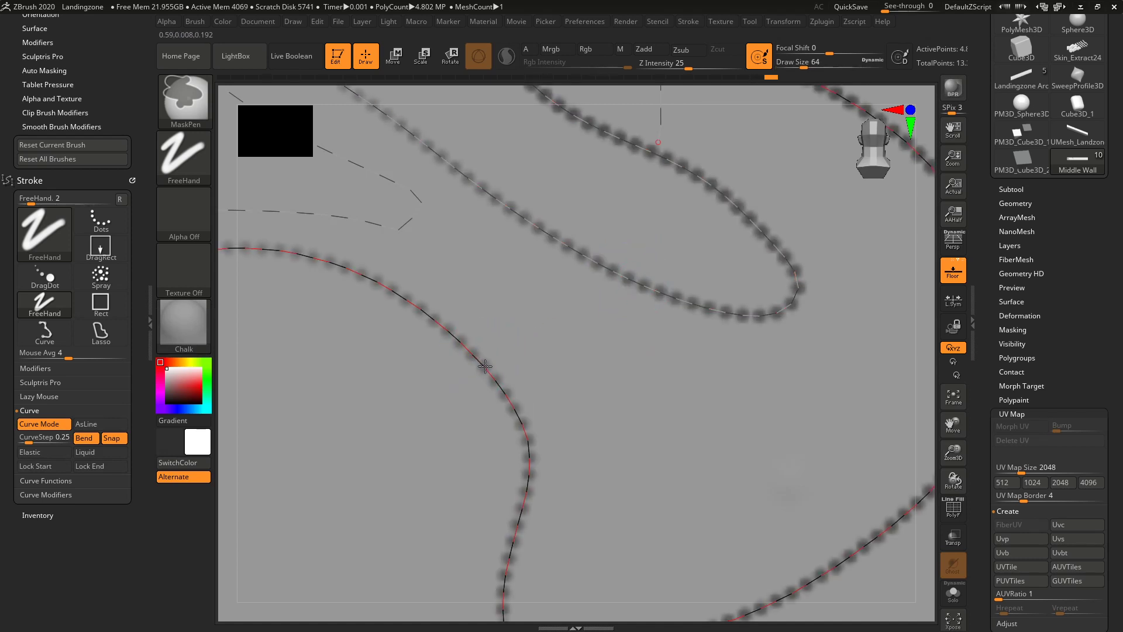
{"action": "left_click", "coordinate": [403, 229], "text": "ctrl"}
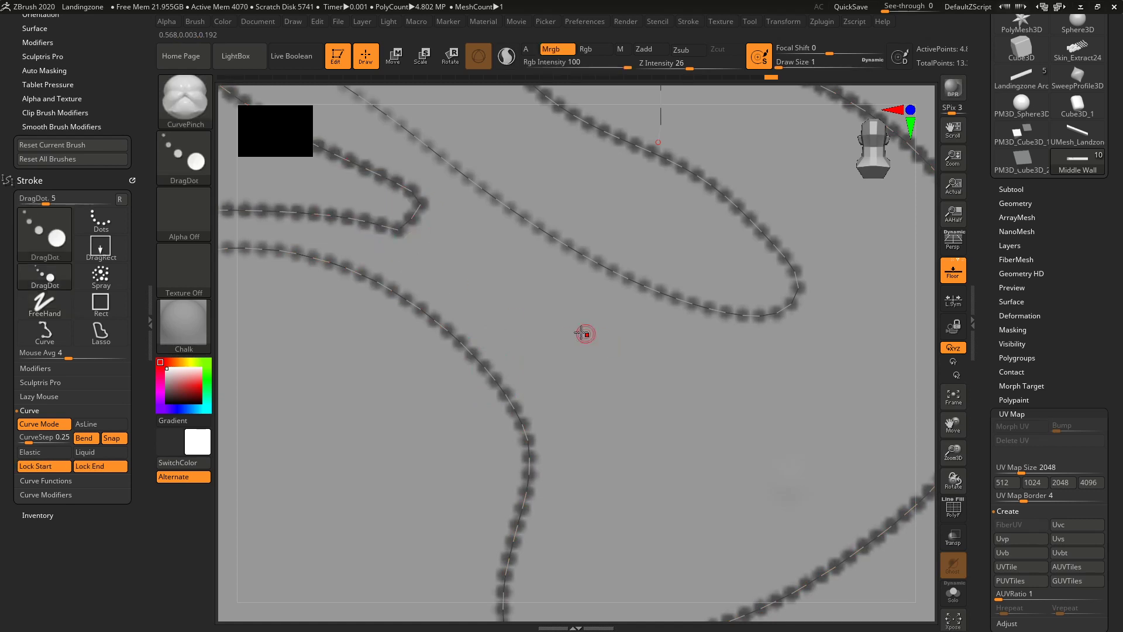
Clear the mask and pull the lower arched curve outward into a corner with CurvePinch
{"action": "left_click", "coordinate": [470, 351]}
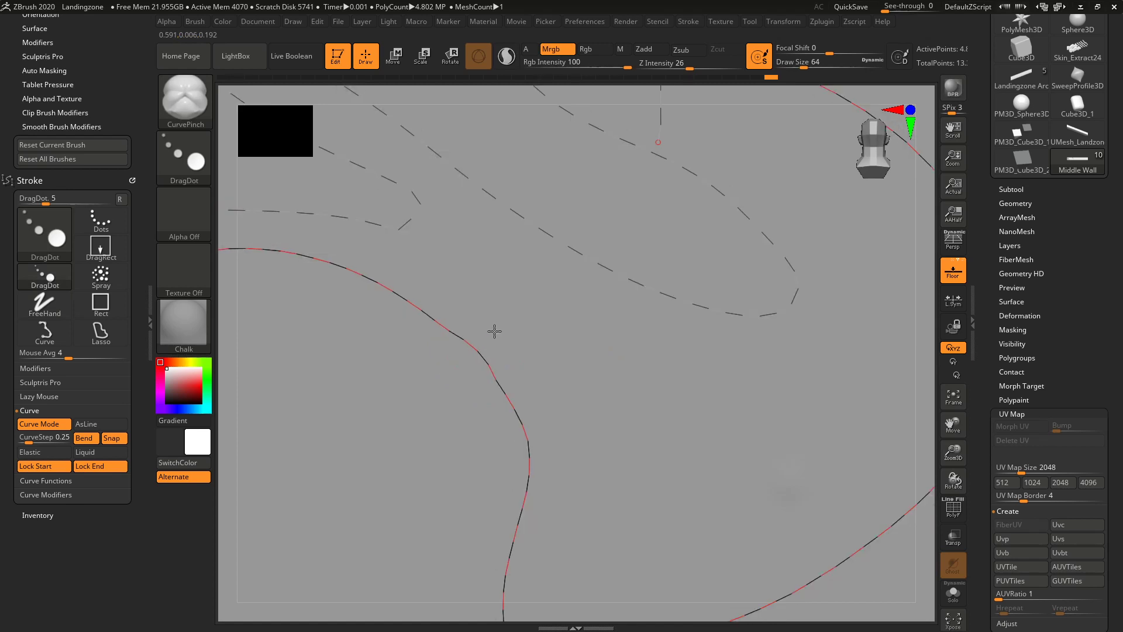
{"action": "mouse_move", "coordinate": [494, 331]}
{"action": "left_mouse_down"}
{"action": "mouse_move", "coordinate": [528, 293]}
{"action": "mouse_move", "coordinate": [587, 260]}
{"action": "left_mouse_up"}
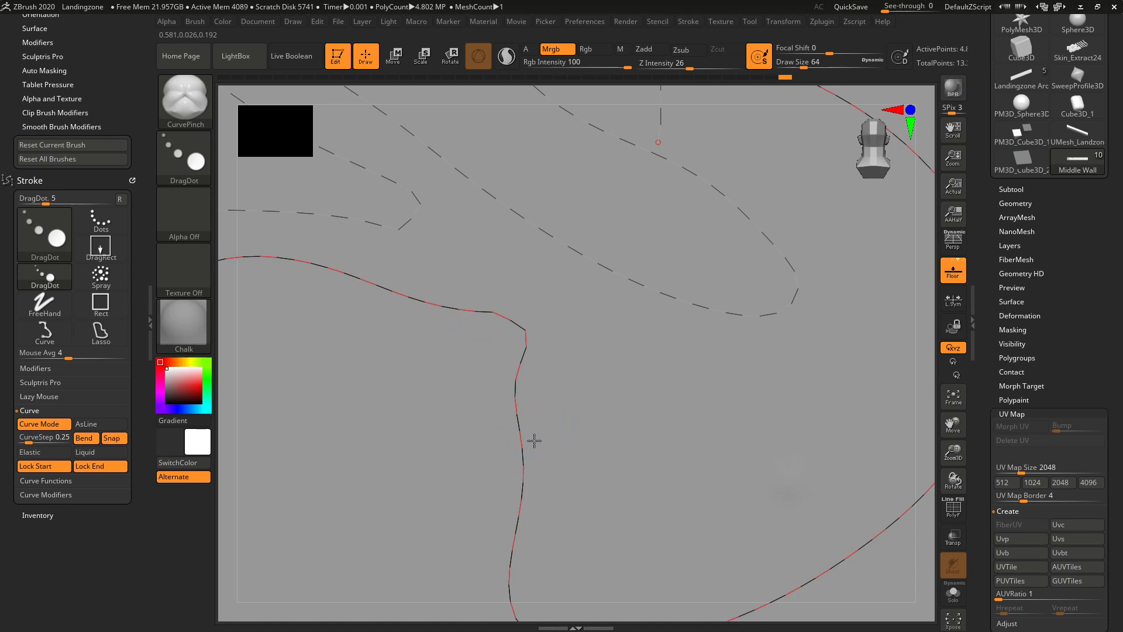
{"action": "mouse_move", "coordinate": [559, 434]}
{"action": "left_mouse_down"}
{"action": "mouse_move", "coordinate": [637, 429]}
{"action": "mouse_move", "coordinate": [633, 418]}
{"action": "left_mouse_up"}
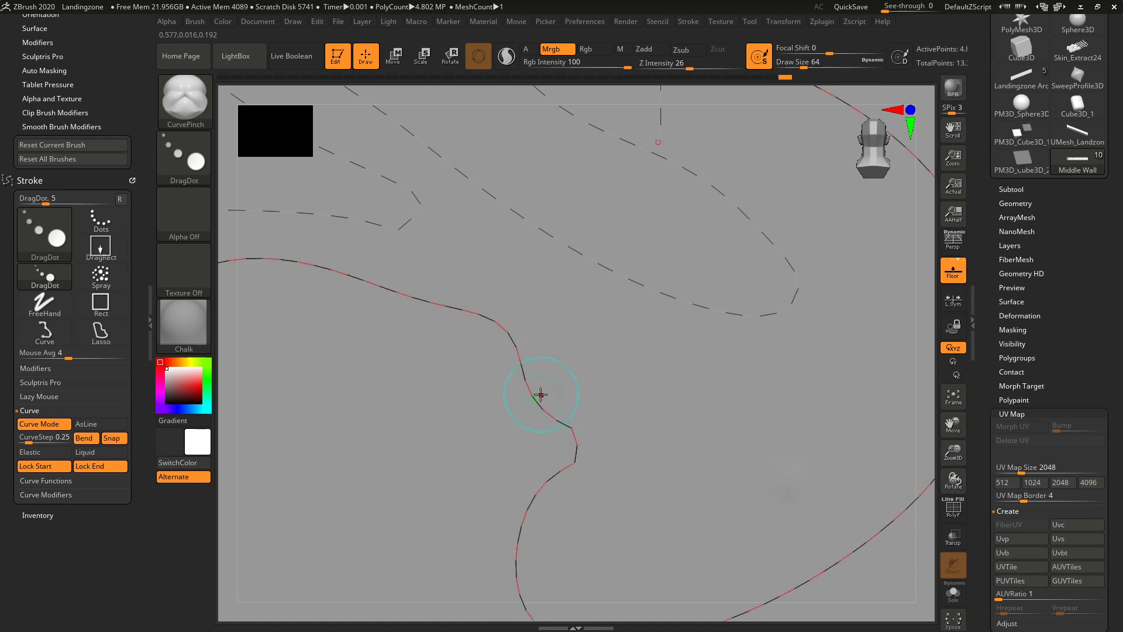
{"action": "left_click_drag", "start_coordinate": [564, 353], "coordinate": [606, 321]}
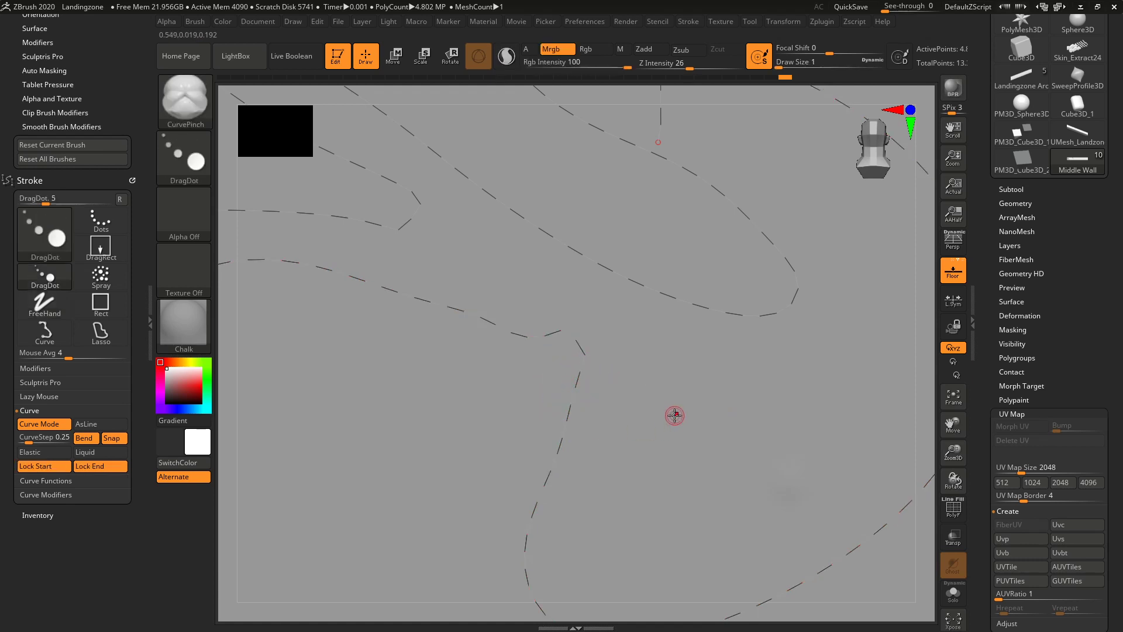
Mask along the reshaped arched curve, the central curve and the pointed loop curve using the MaskPen
{"action": "left_click", "coordinate": [575, 391], "text": "ctrl"}
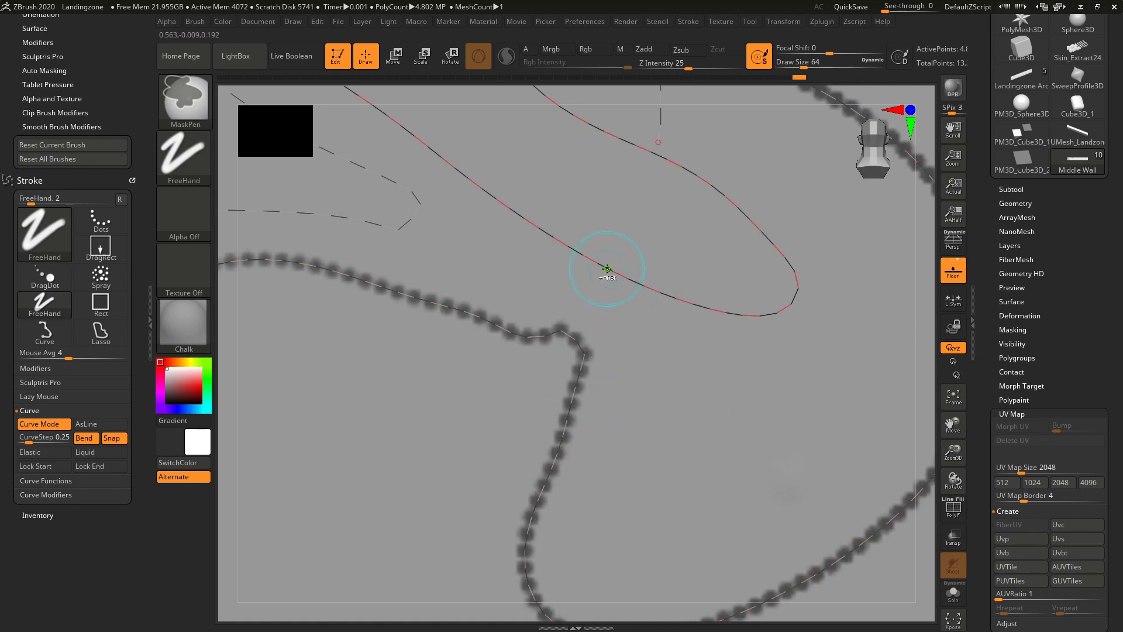
{"action": "left_click", "coordinate": [601, 264], "text": "ctrl"}
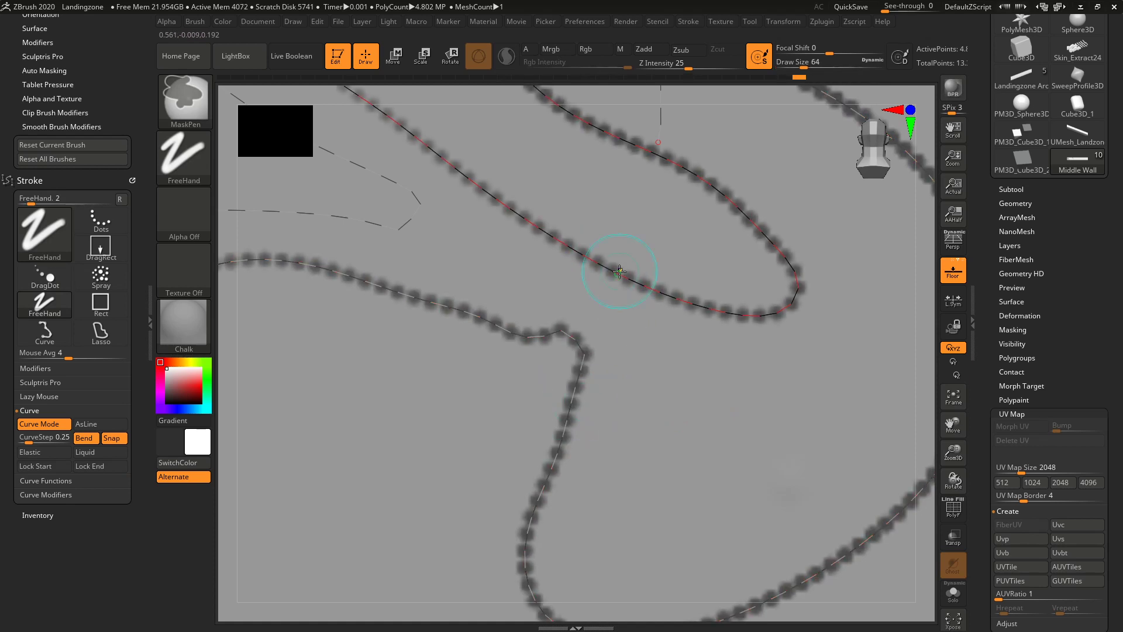
{"action": "left_click", "coordinate": [402, 227], "text": "ctrl"}
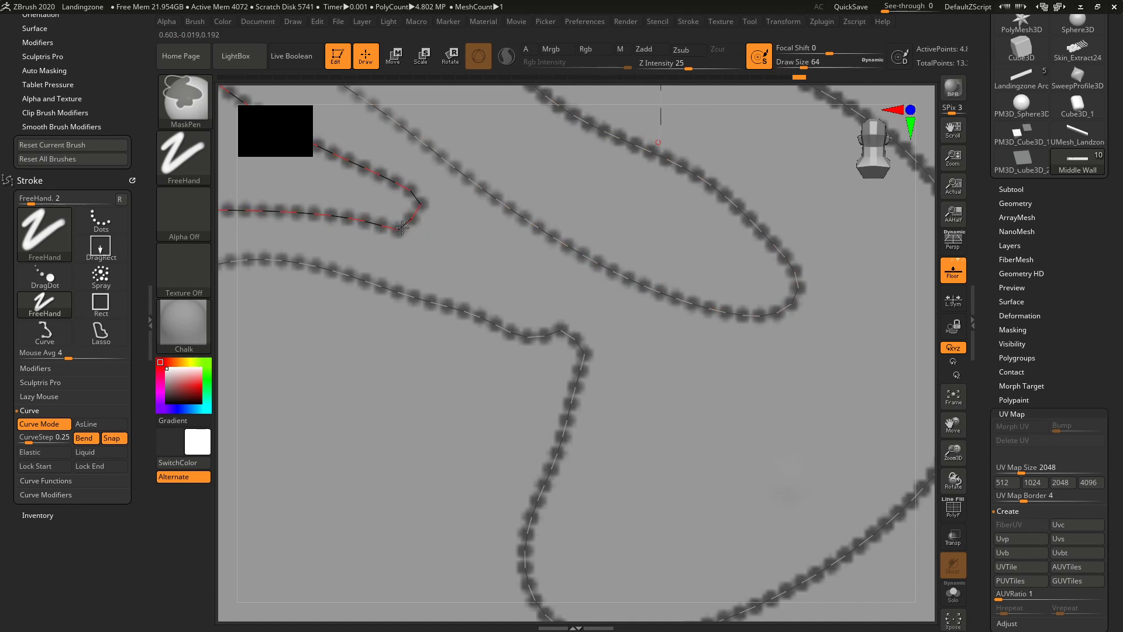
Delete all the drawn curves and inspect the mask lines left on the wall
{"action": "left_click", "coordinate": [50, 482]}
{"action": "left_click", "coordinate": [35, 438]}
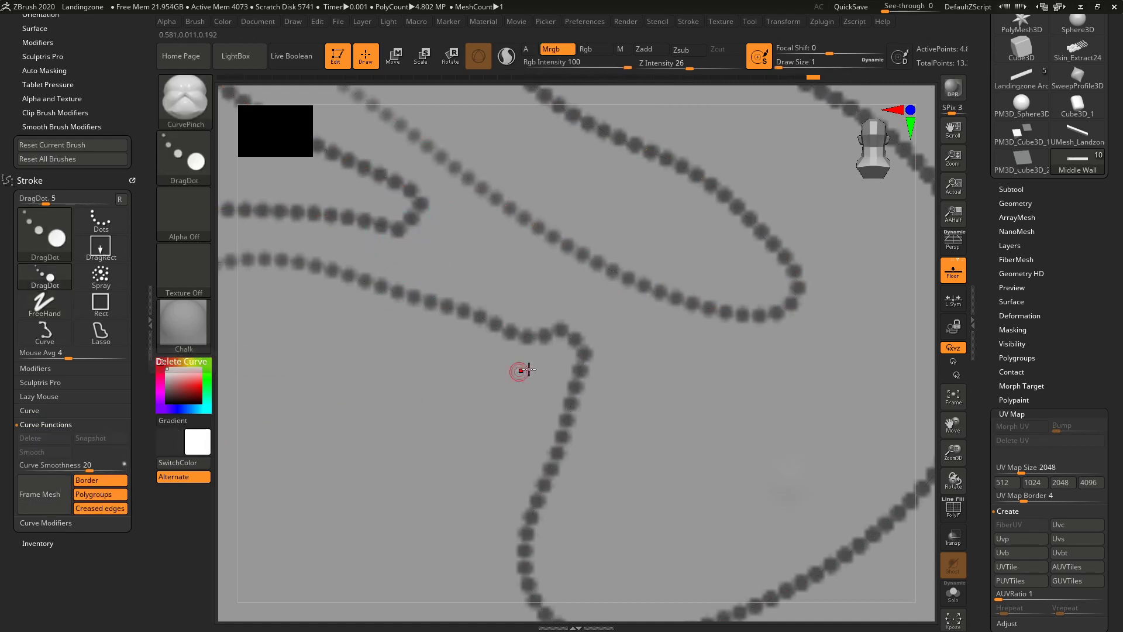
{"action": "right_click_drag", "start_coordinate": [536, 364], "coordinate": [568, 367]}
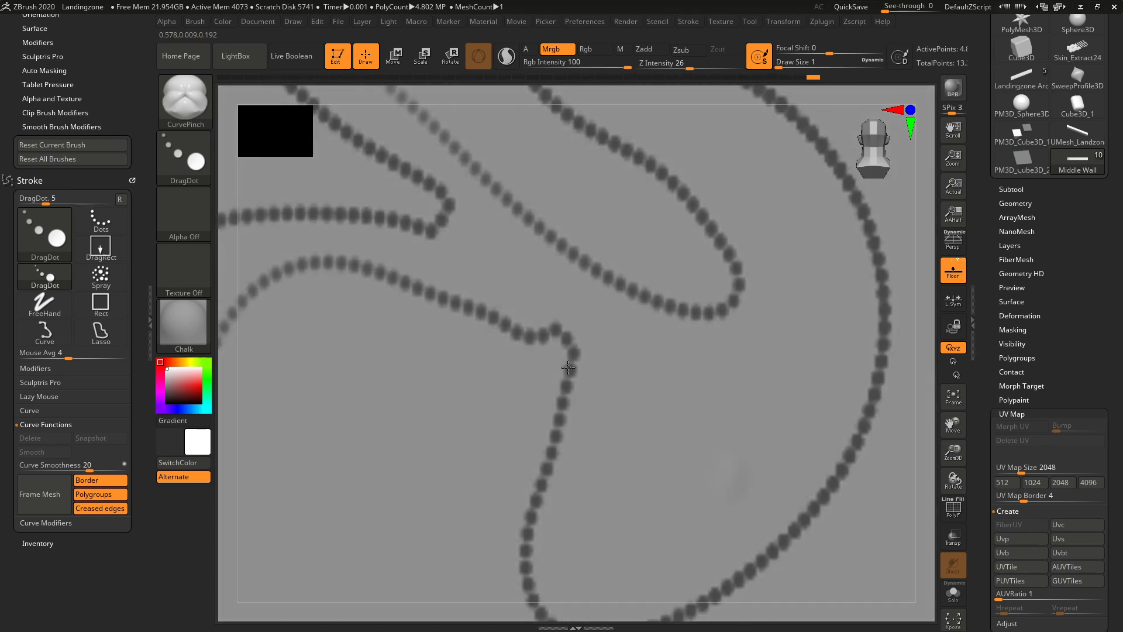
{"action": "left_click_drag", "start_coordinate": [568, 367], "coordinate": [530, 192]}
{"action": "left_click_drag", "start_coordinate": [445, 295], "coordinate": [622, 283], "text": "alt"}
{"action": "right_click_drag", "start_coordinate": [622, 283], "coordinate": [321, 293], "text": "ctrl"}
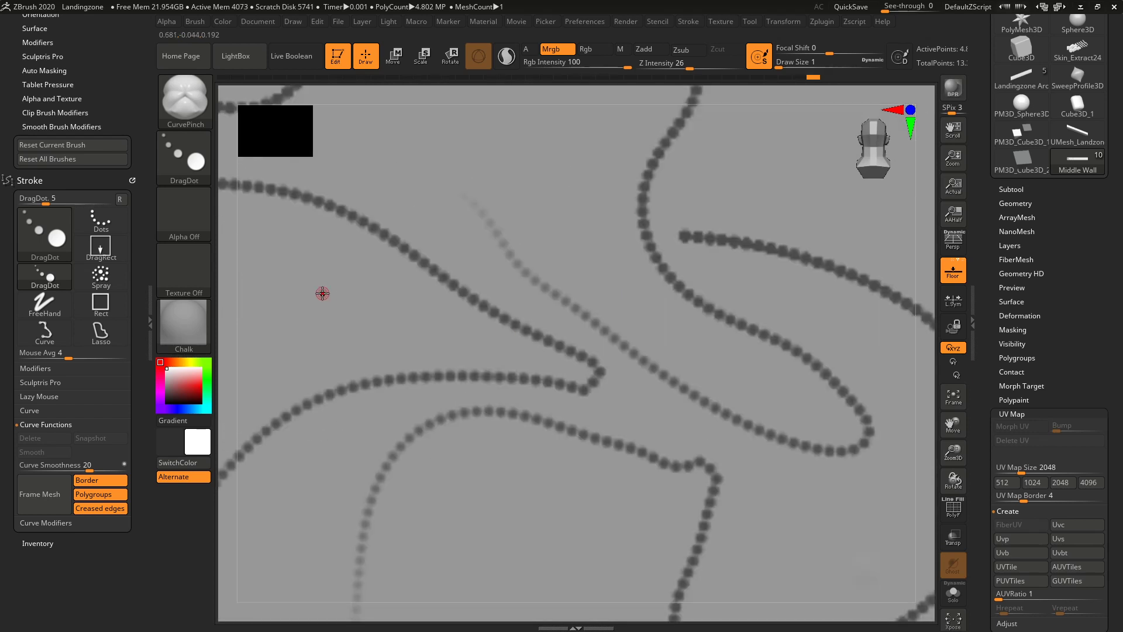
{"action": "left_click_drag", "start_coordinate": [534, 316], "coordinate": [513, 104], "text": "alt"}
{"action": "right_click_drag", "start_coordinate": [513, 104], "coordinate": [512, 100], "text": "ctrl"}
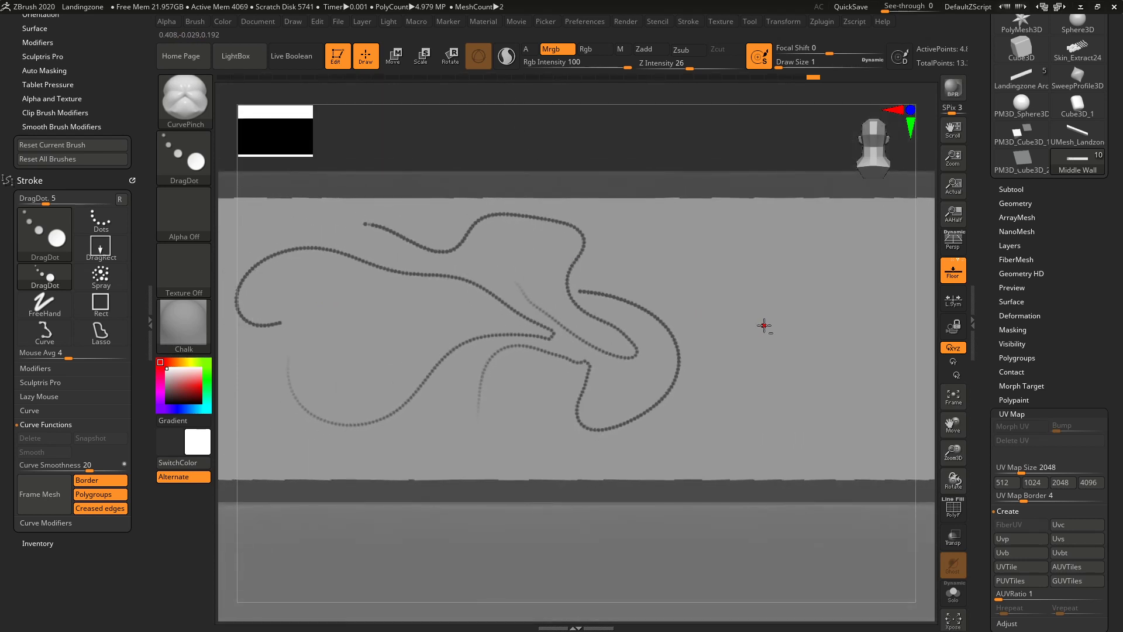
With the Topology brush, draw a wavy central curve on the blank wall area, plus branching spirals and a looping outer curve
{"action": "left_click_drag", "start_coordinate": [764, 325], "coordinate": [348, 339], "text": "alt"}
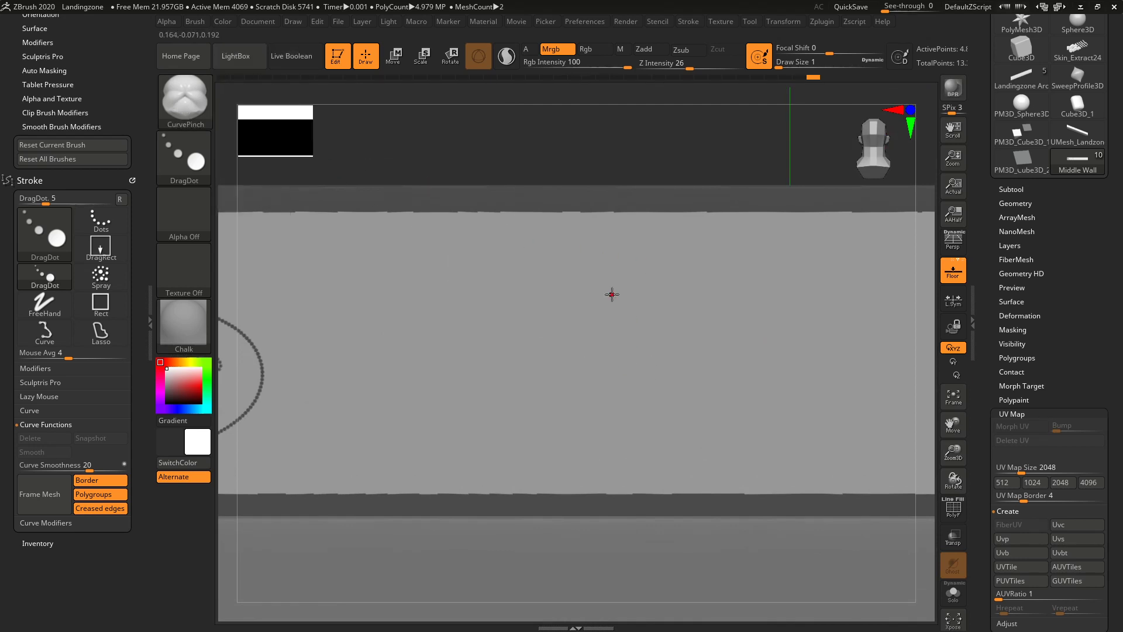
{"action": "key", "text": "b"}
{"action": "key", "text": "t"}
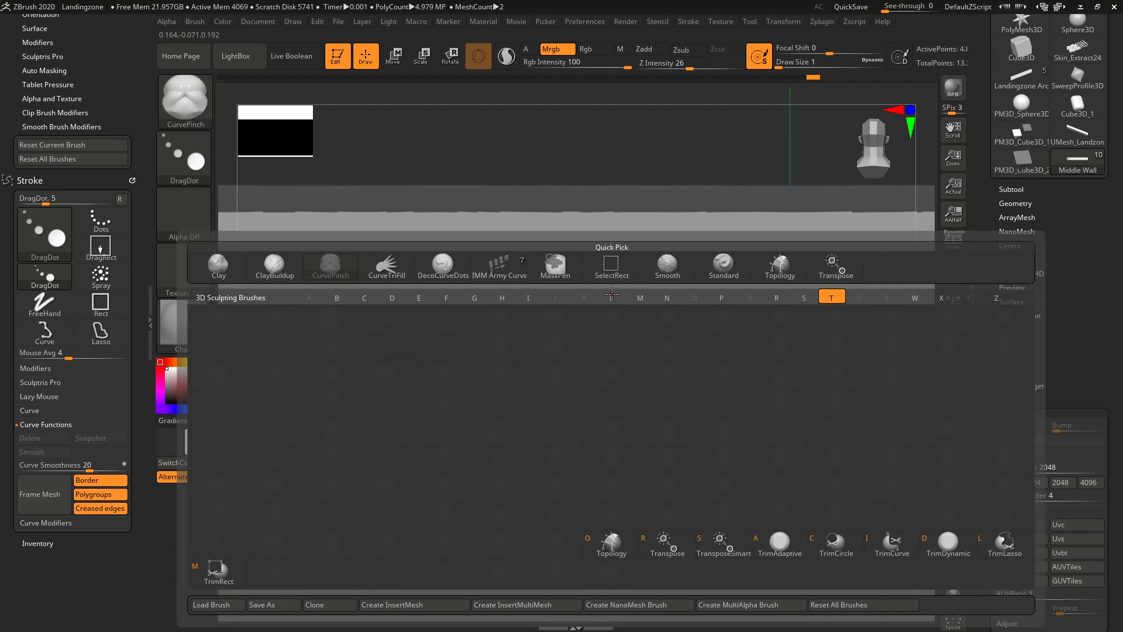
{"action": "key", "text": "o"}
{"action": "left_click_drag", "start_coordinate": [330, 328], "coordinate": [432, 315]}
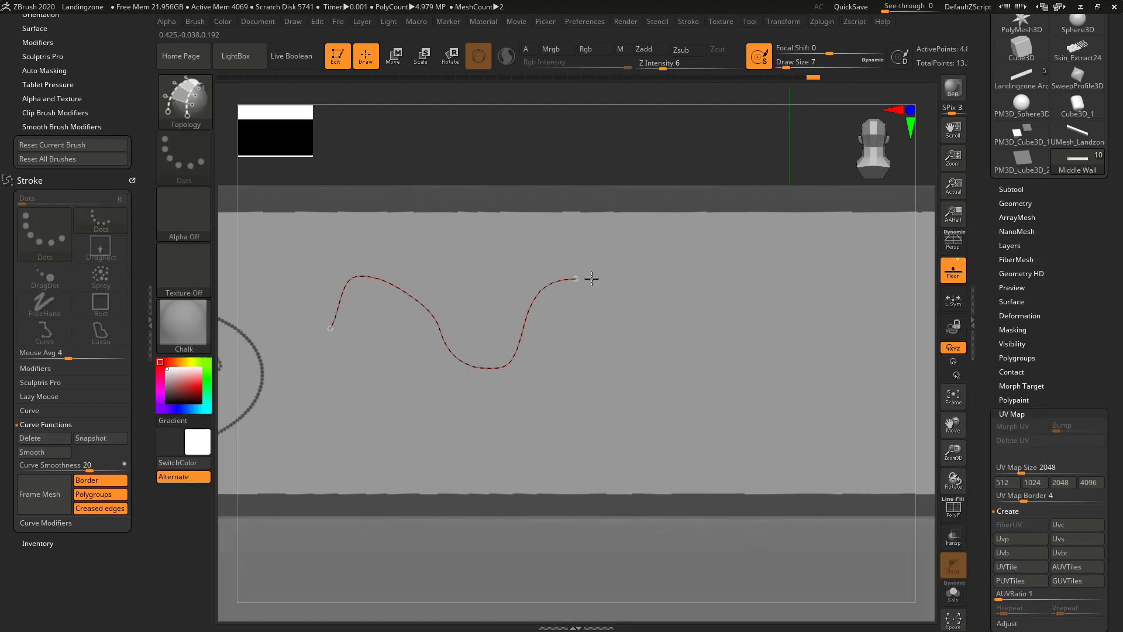
{"action": "left_click_drag", "start_coordinate": [592, 278], "coordinate": [815, 314]}
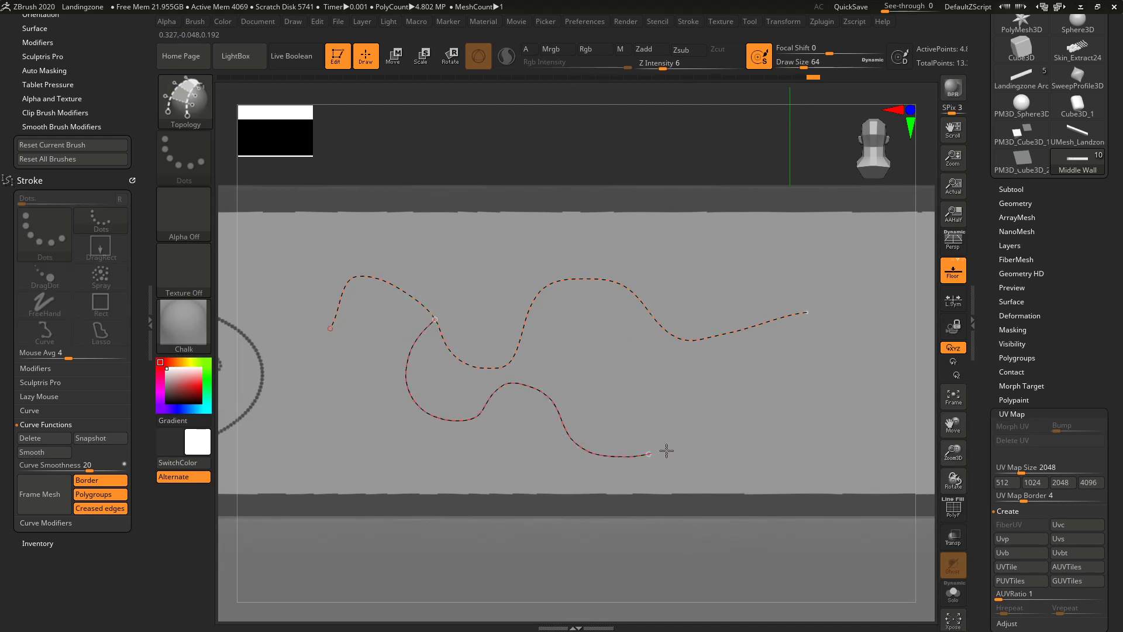
{"action": "left_click_drag", "start_coordinate": [686, 389], "coordinate": [682, 398]}
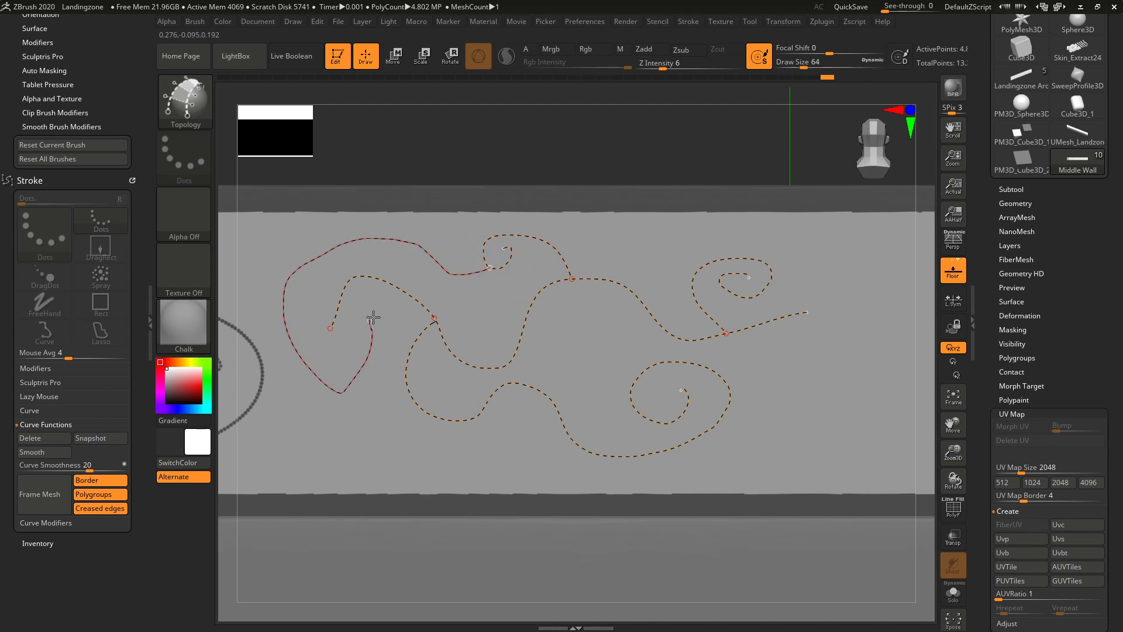
{"action": "left_click_drag", "start_coordinate": [378, 427], "coordinate": [445, 466]}
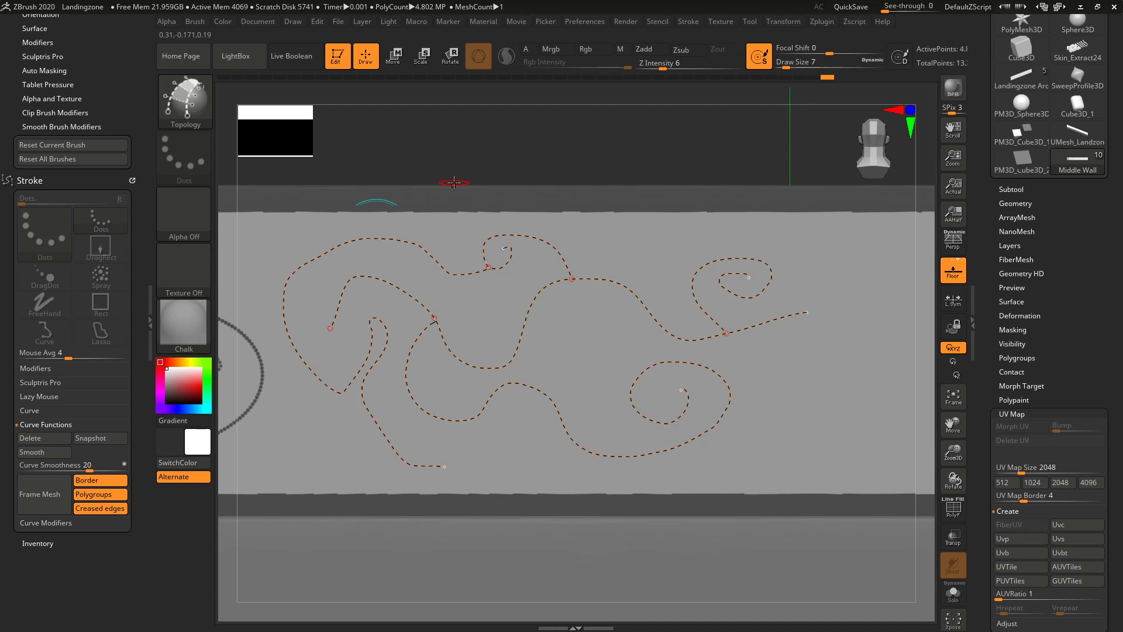
{"action": "key", "text": "b"}
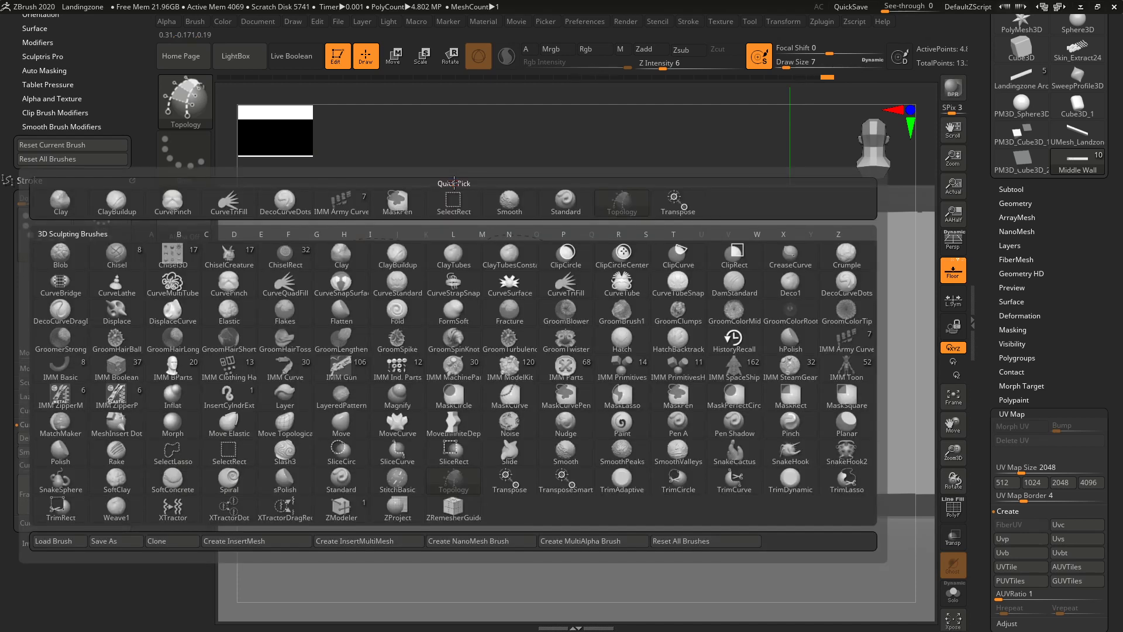
{"action": "key", "text": "c"}
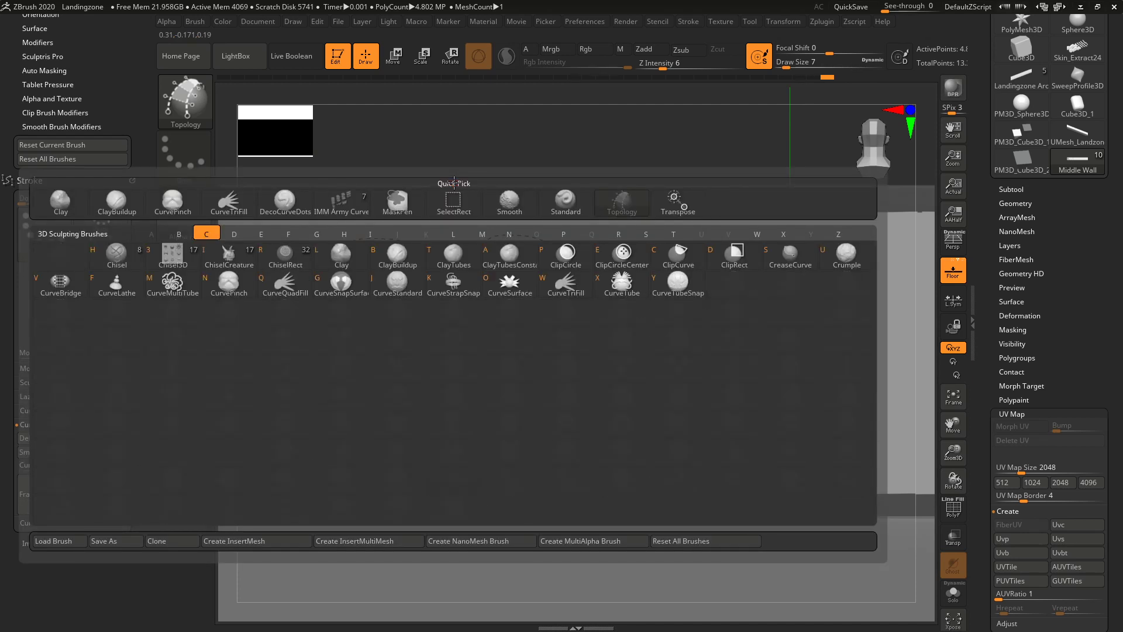
{"action": "key", "text": "n"}
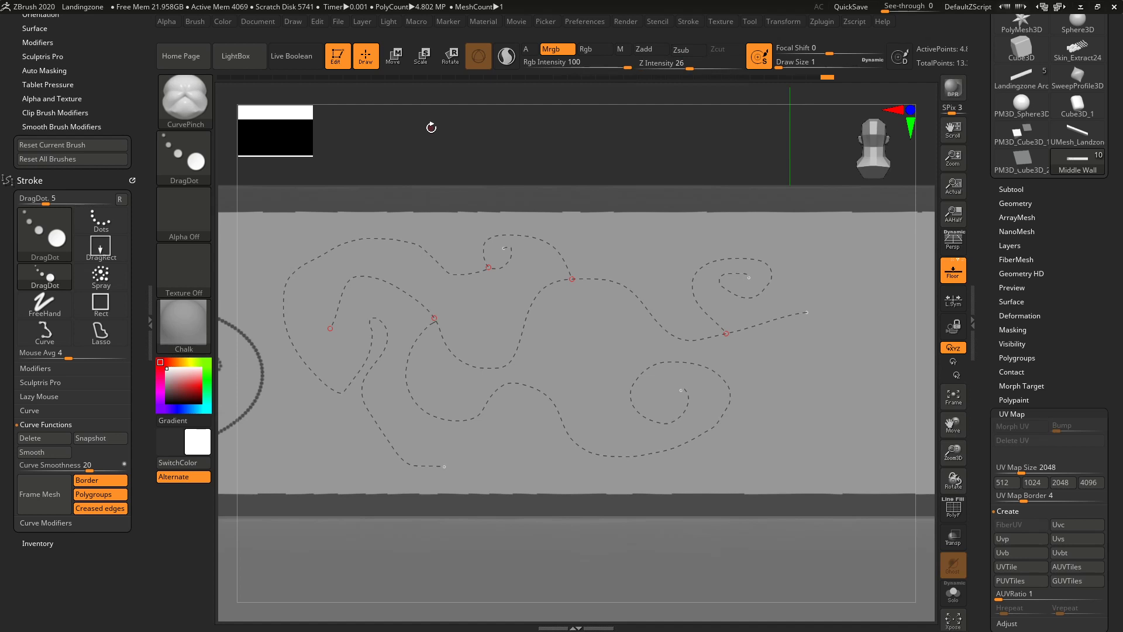
Choose the CurveStandard brush and repeatedly reshape the upper-right spiral curve, sculpting raised ridges along it
{"action": "key", "text": "b"}
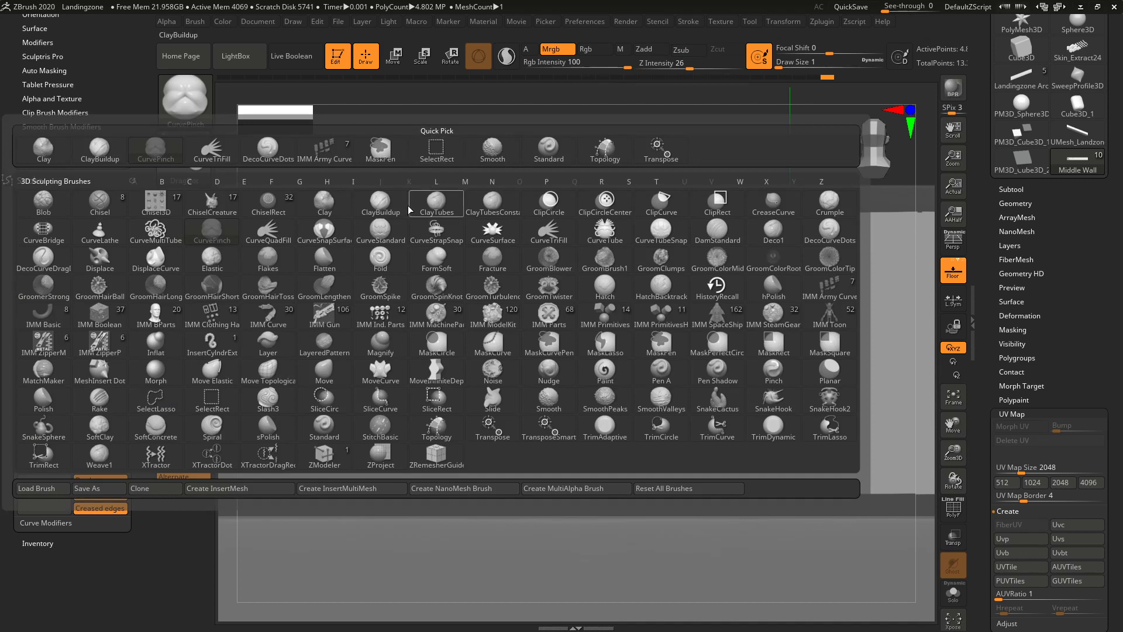
{"action": "left_click", "coordinate": [385, 229]}
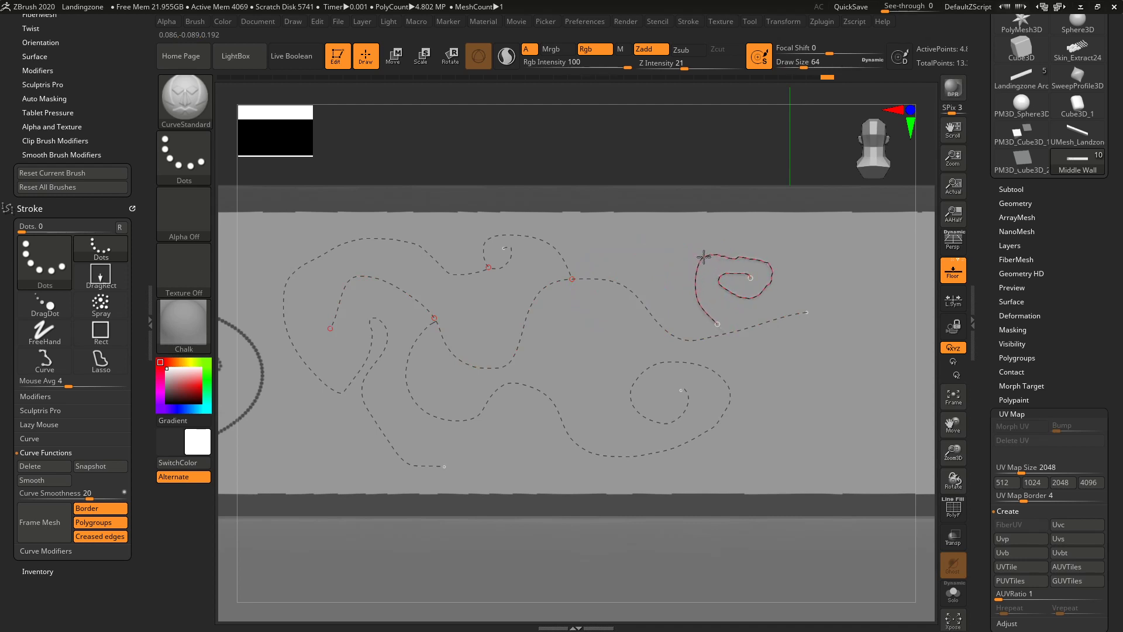
{"action": "mouse_move", "coordinate": [700, 250]}
{"action": "left_mouse_down"}
{"action": "mouse_move", "coordinate": [625, 253]}
{"action": "mouse_move", "coordinate": [603, 233]}
{"action": "left_mouse_up"}
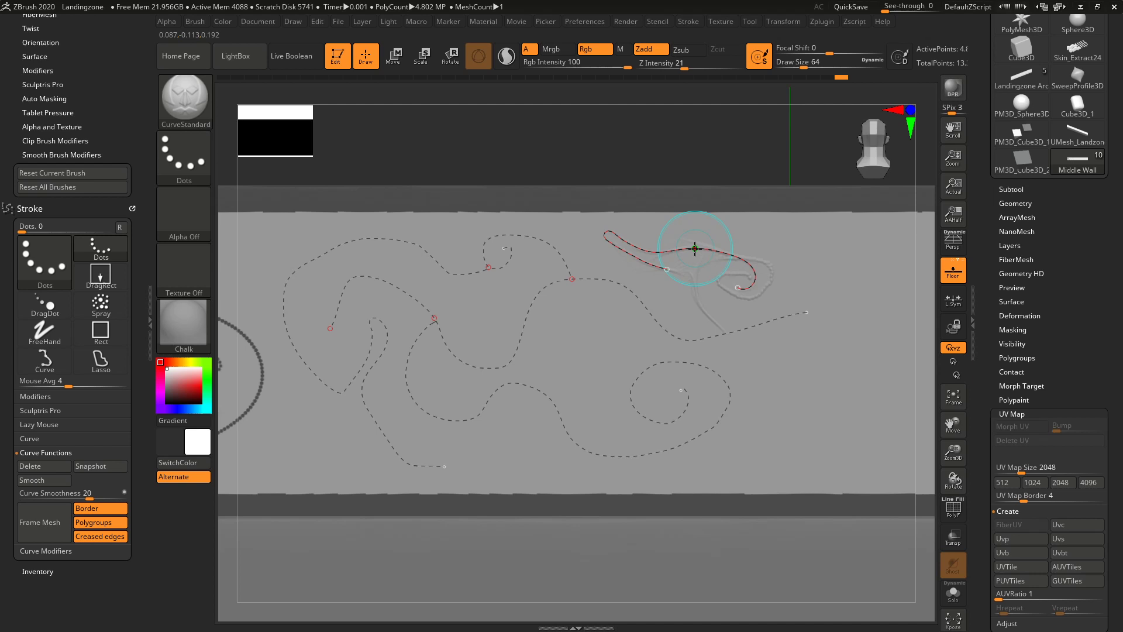
{"action": "mouse_move", "coordinate": [695, 248]}
{"action": "left_mouse_down"}
{"action": "mouse_move", "coordinate": [725, 222]}
{"action": "mouse_move", "coordinate": [764, 228]}
{"action": "mouse_move", "coordinate": [770, 255]}
{"action": "mouse_move", "coordinate": [745, 251]}
{"action": "mouse_move", "coordinate": [770, 246]}
{"action": "mouse_move", "coordinate": [816, 261]}
{"action": "mouse_move", "coordinate": [841, 300]}
{"action": "left_mouse_up"}
{"action": "mouse_move", "coordinate": [798, 270]}
{"action": "left_mouse_down"}
{"action": "mouse_move", "coordinate": [761, 295]}
{"action": "mouse_move", "coordinate": [689, 291]}
{"action": "mouse_move", "coordinate": [640, 227]}
{"action": "mouse_move", "coordinate": [619, 249]}
{"action": "mouse_move", "coordinate": [664, 298]}
{"action": "left_mouse_up"}
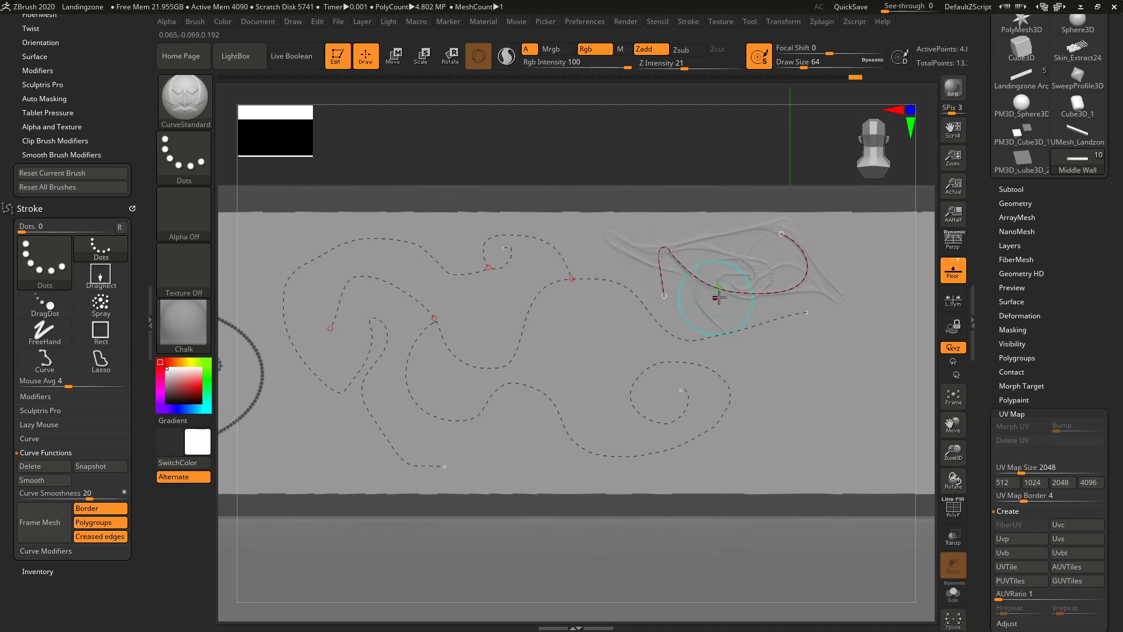
Turn off Zadd and bend the central curve and its right end without sculpting the wall
{"action": "left_click", "coordinate": [651, 50]}
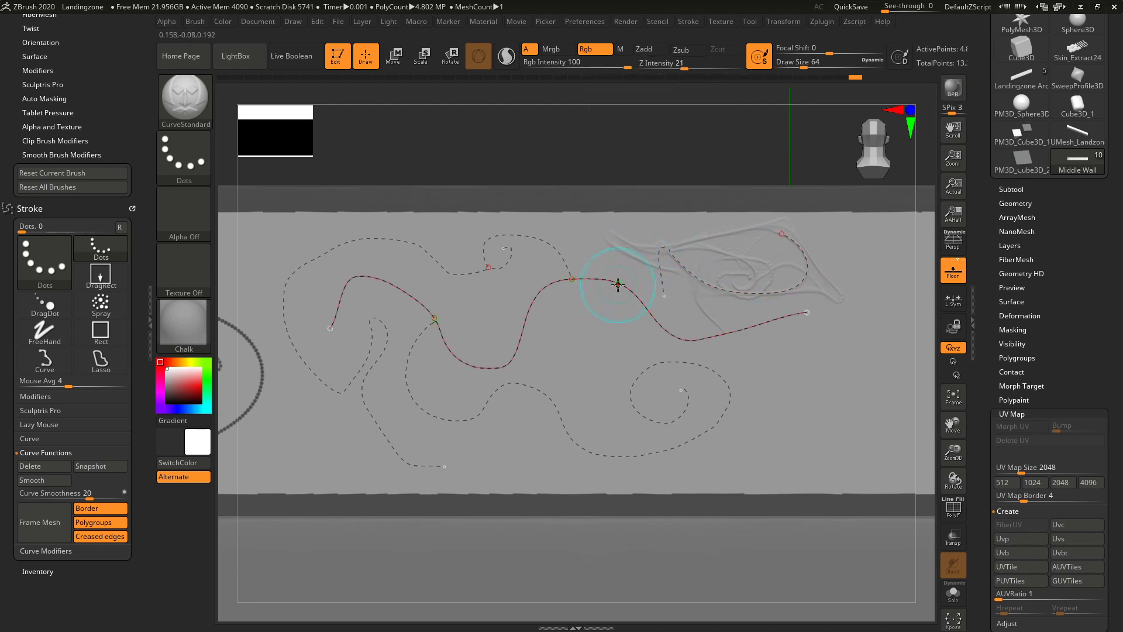
{"action": "left_click_drag", "start_coordinate": [618, 286], "coordinate": [607, 311]}
{"action": "left_click_drag", "start_coordinate": [718, 336], "coordinate": [791, 363]}
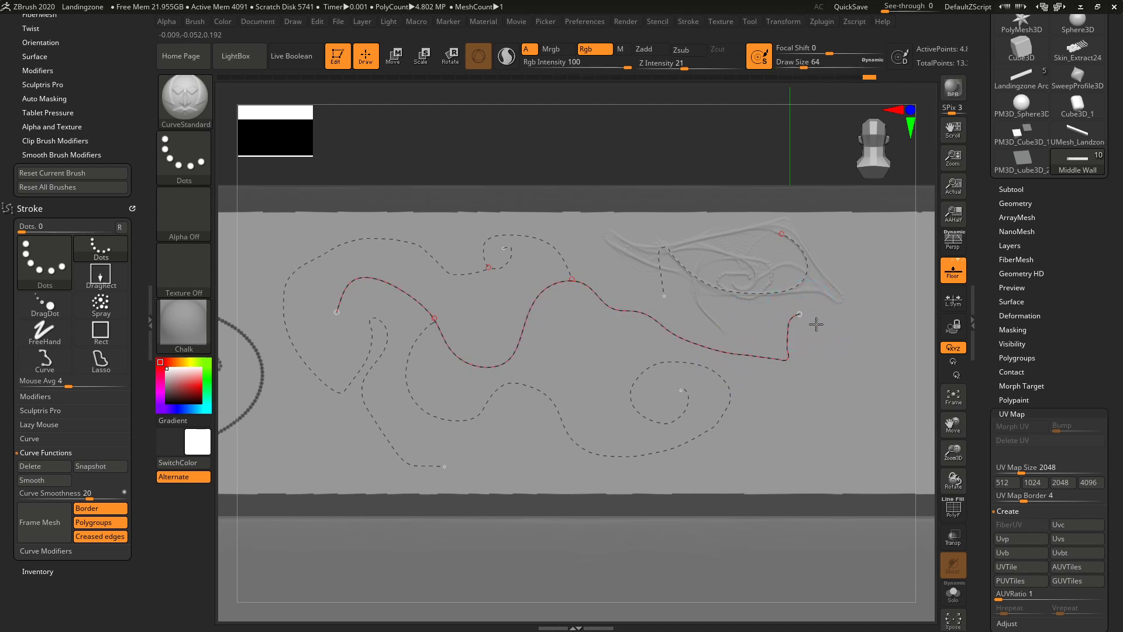
{"action": "left_click_drag", "start_coordinate": [816, 324], "coordinate": [835, 370]}
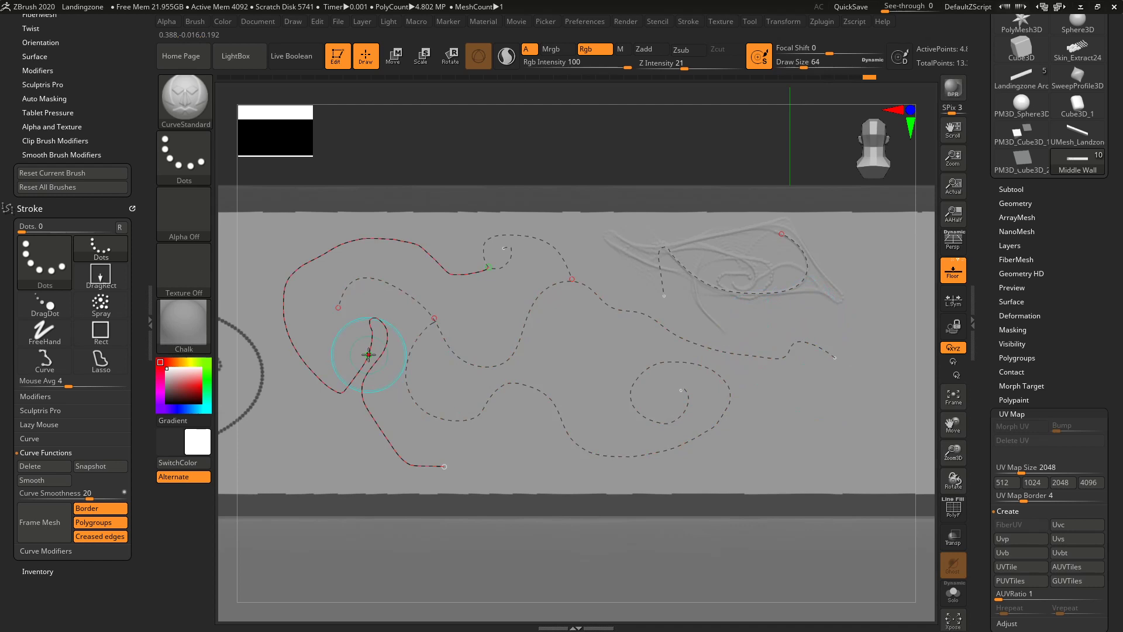
Enable Lock Start and Lock End for the curves and adjust the inner part of the lower spiral
{"action": "left_click", "coordinate": [32, 439]}
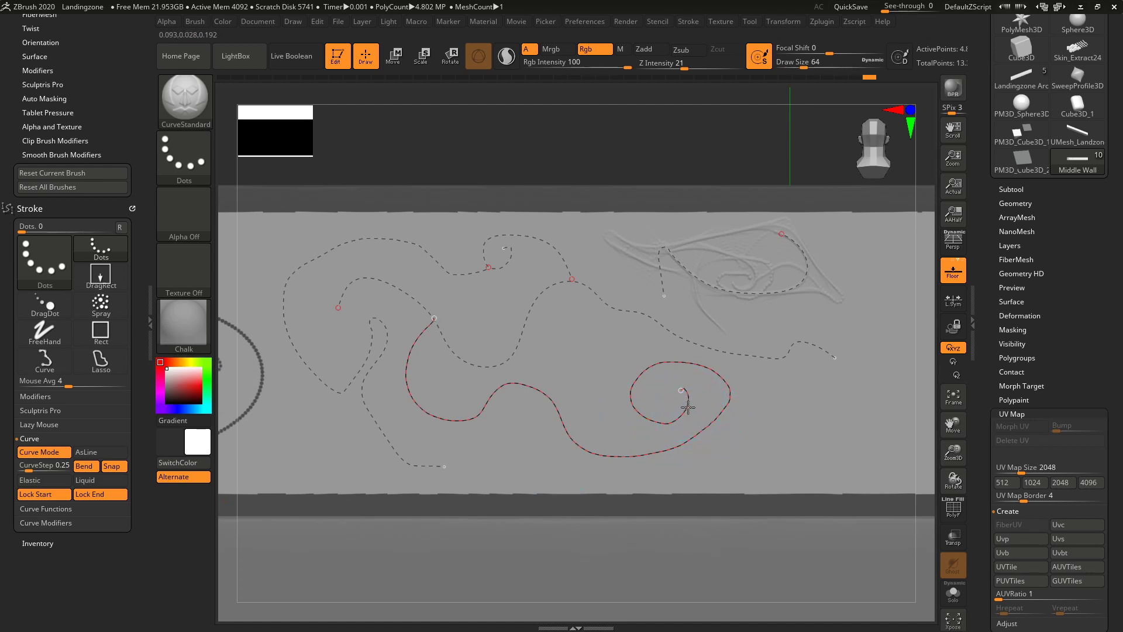
{"action": "left_click_drag", "start_coordinate": [688, 408], "coordinate": [636, 421]}
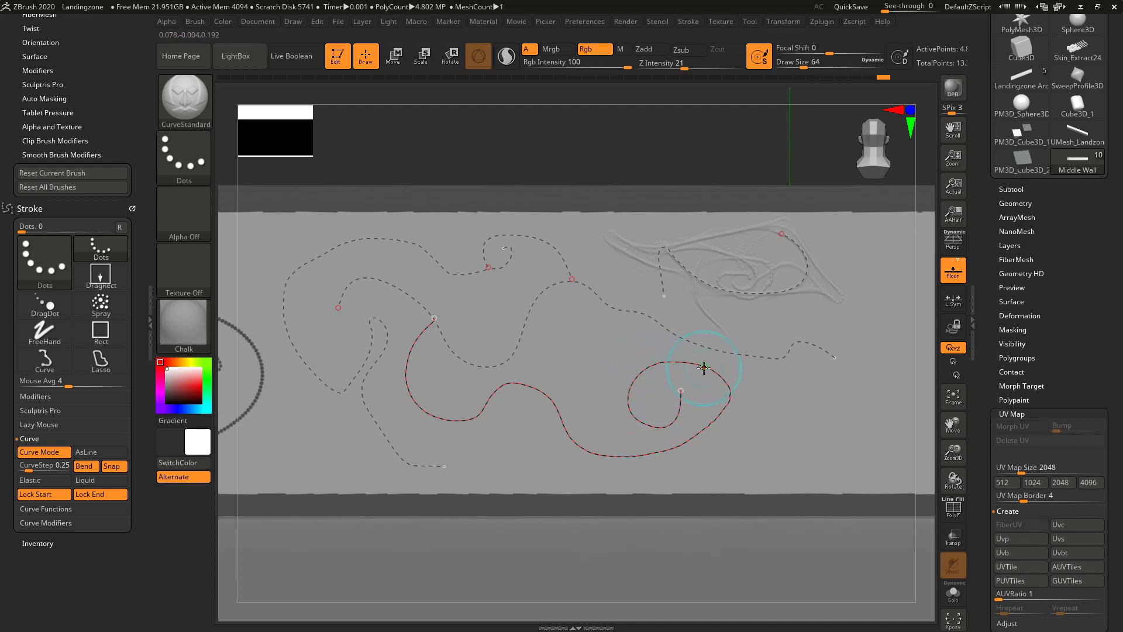
Mask along the lower spiral, the central curve, the small upper spiral and the looping outer curve with the MaskPen
{"action": "key", "text": "ctrl"}
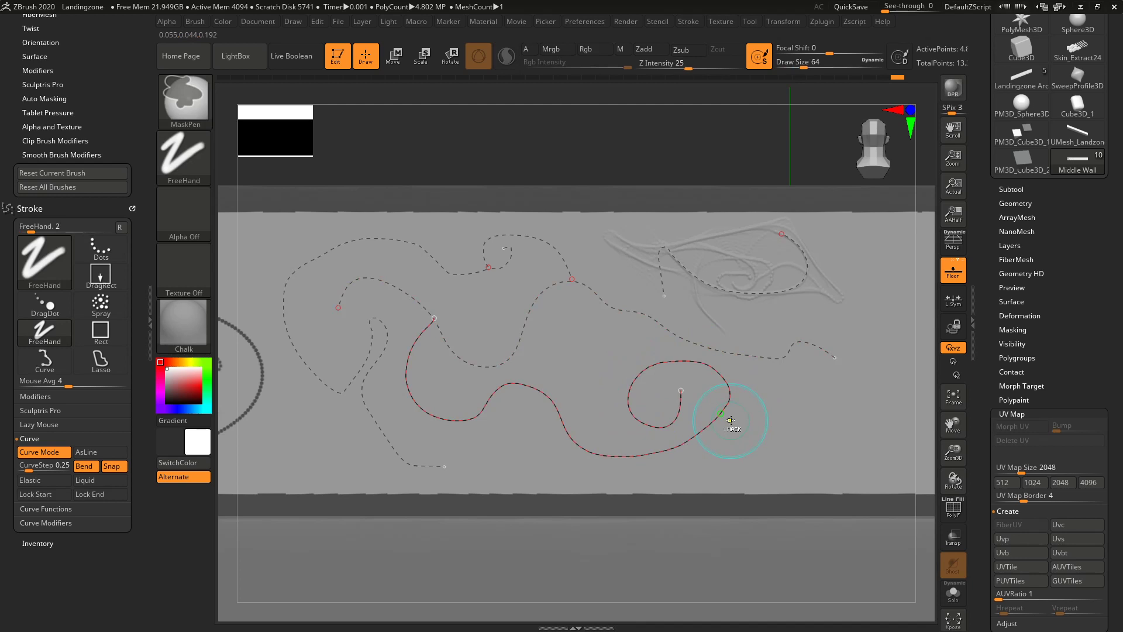
{"action": "left_click", "coordinate": [718, 417], "text": "ctrl"}
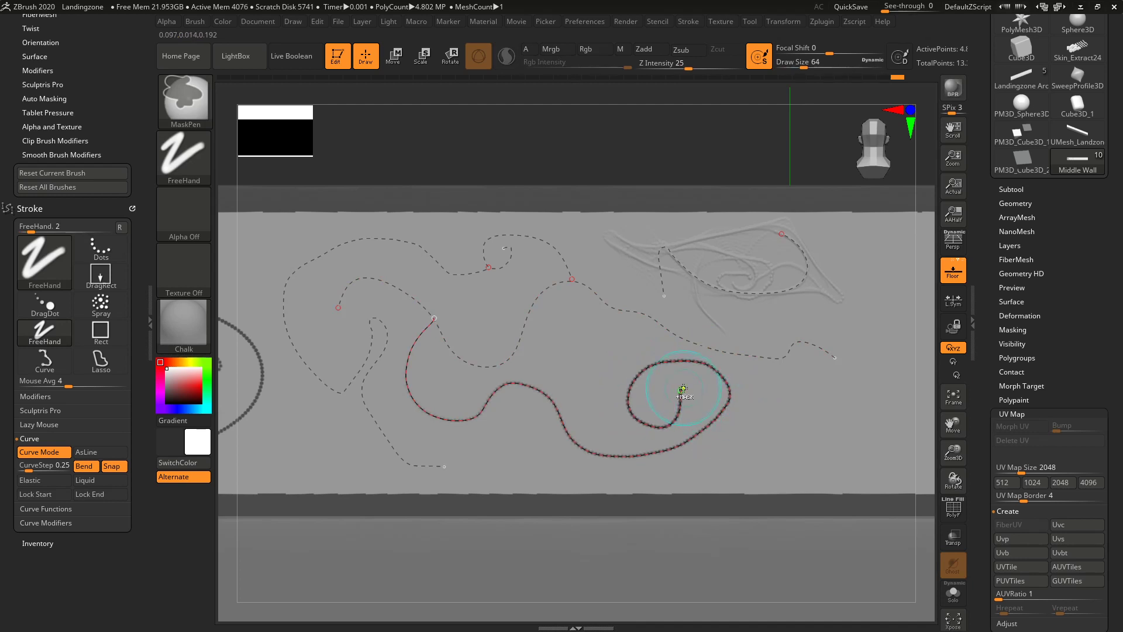
{"action": "left_click", "coordinate": [530, 309], "text": "ctrl"}
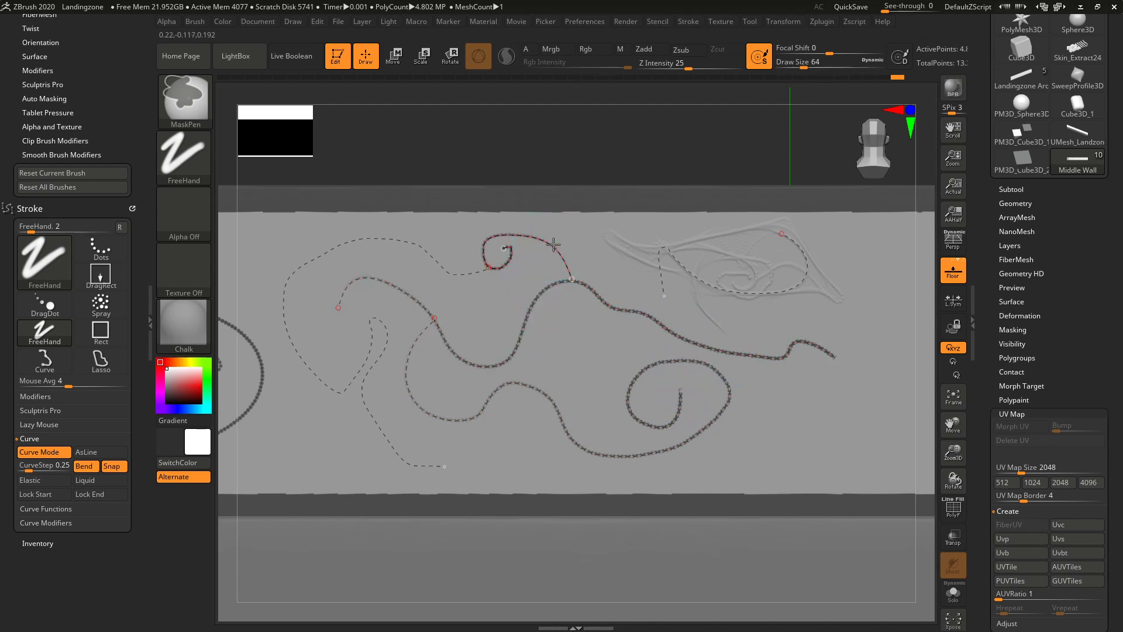
{"action": "left_click", "coordinate": [440, 255], "text": "ctrl"}
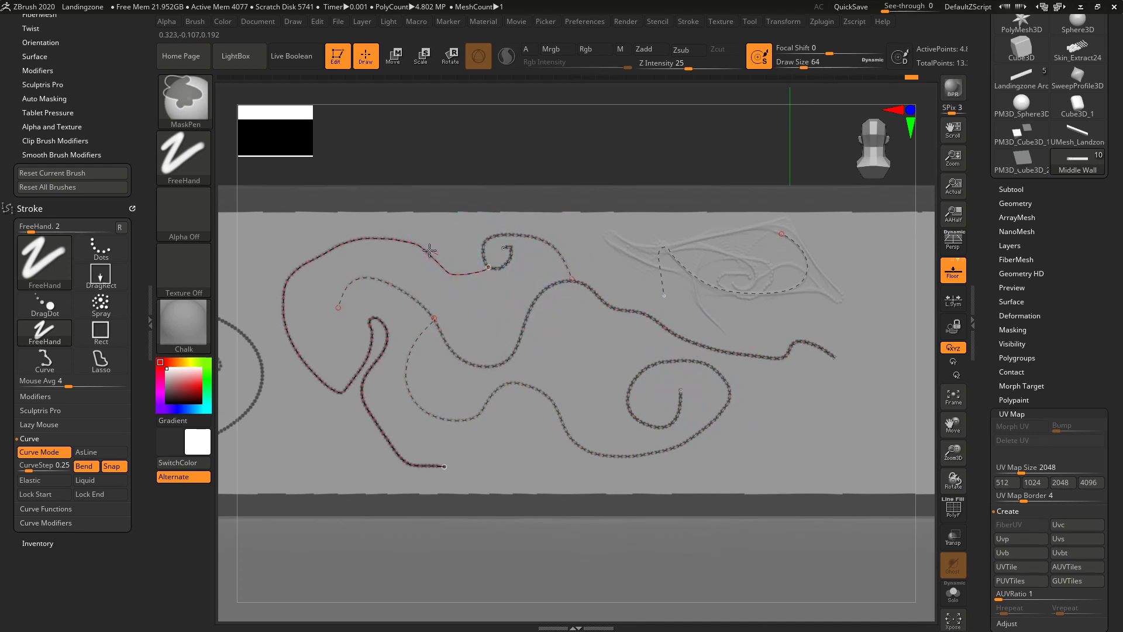
{"action": "left_click", "coordinate": [390, 282], "text": "ctrl"}
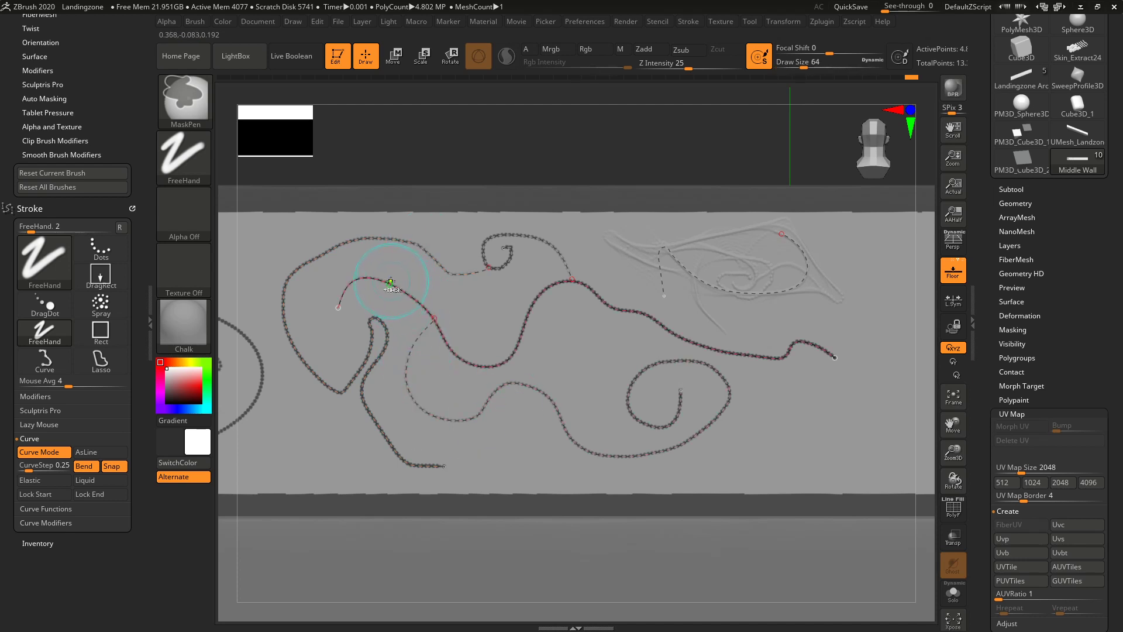
Remove the mask along the looping outer curve with the MaskPen and set the CurveStandard draw size to 1
{"action": "left_click", "coordinate": [443, 267], "text": "ctrl+alt"}
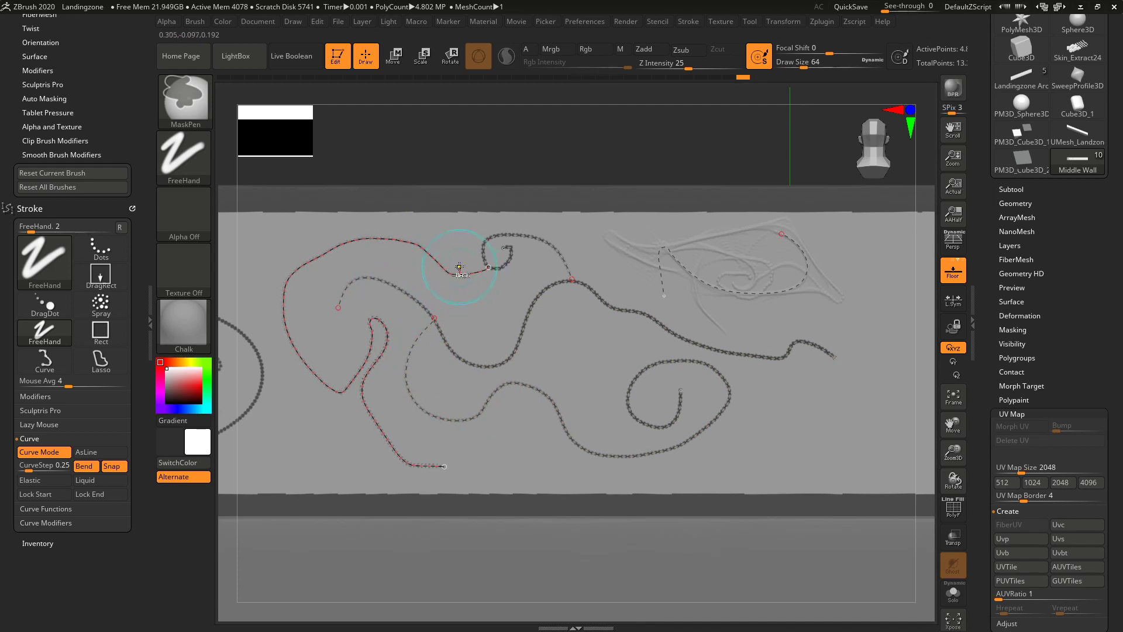
{"action": "type", "text": "s1"}
{"action": "key", "text": "Return"}
{"action": "key", "text": "ctrl+z"}
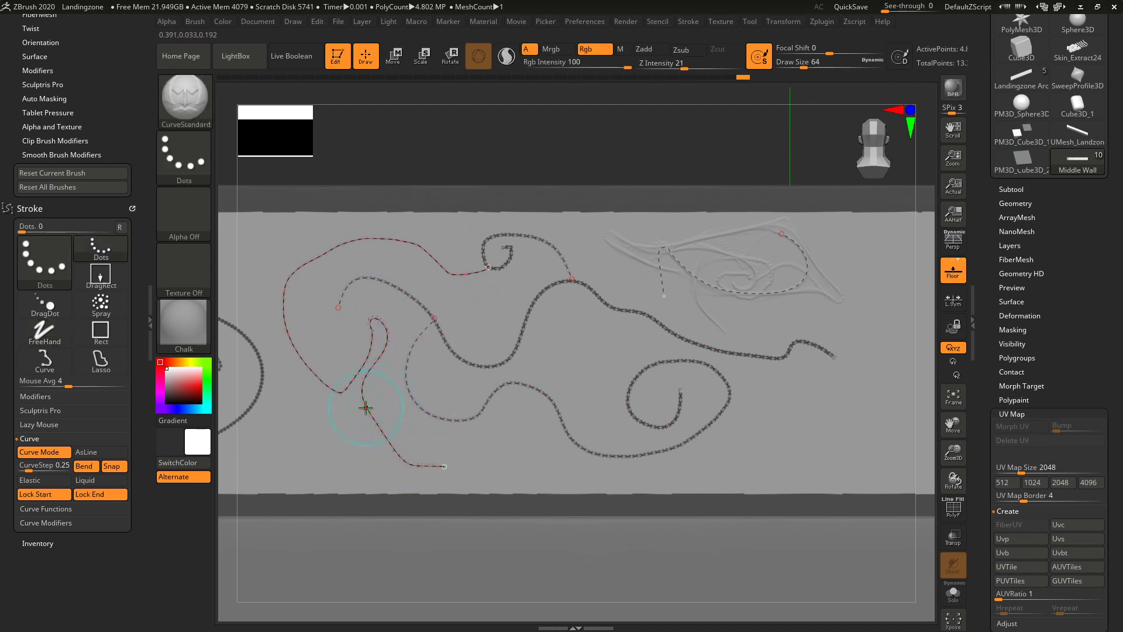
{"action": "key", "text": "ctrl+shift+z"}
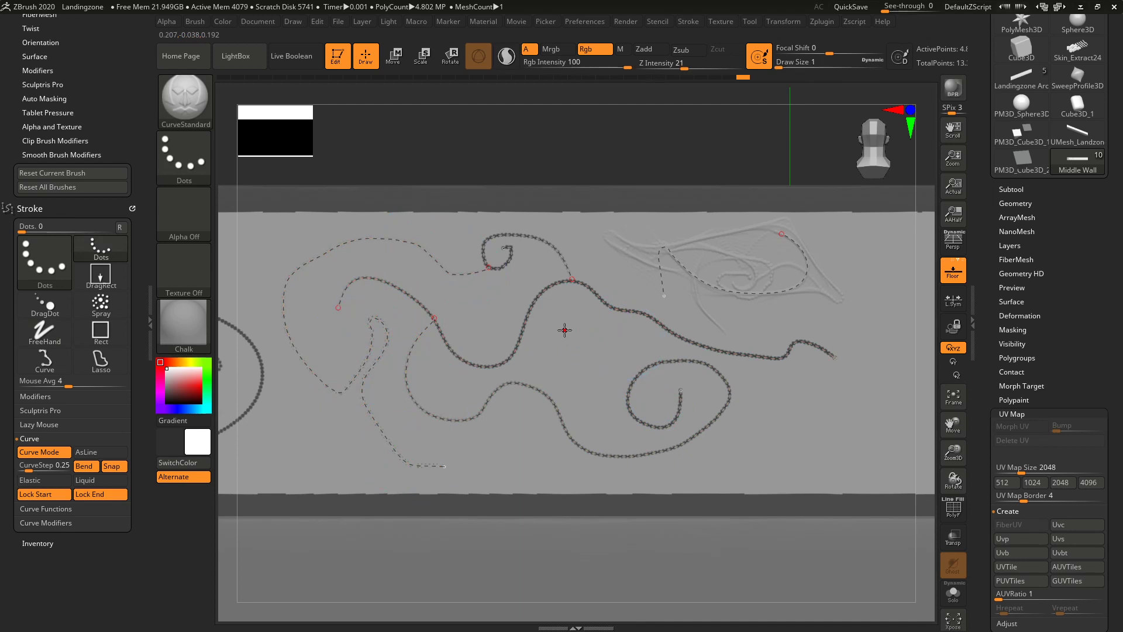
Mask along the curve over the sculpted ridges with the MaskPen and delete all the drawn curves
{"action": "key", "text": "ctrl"}
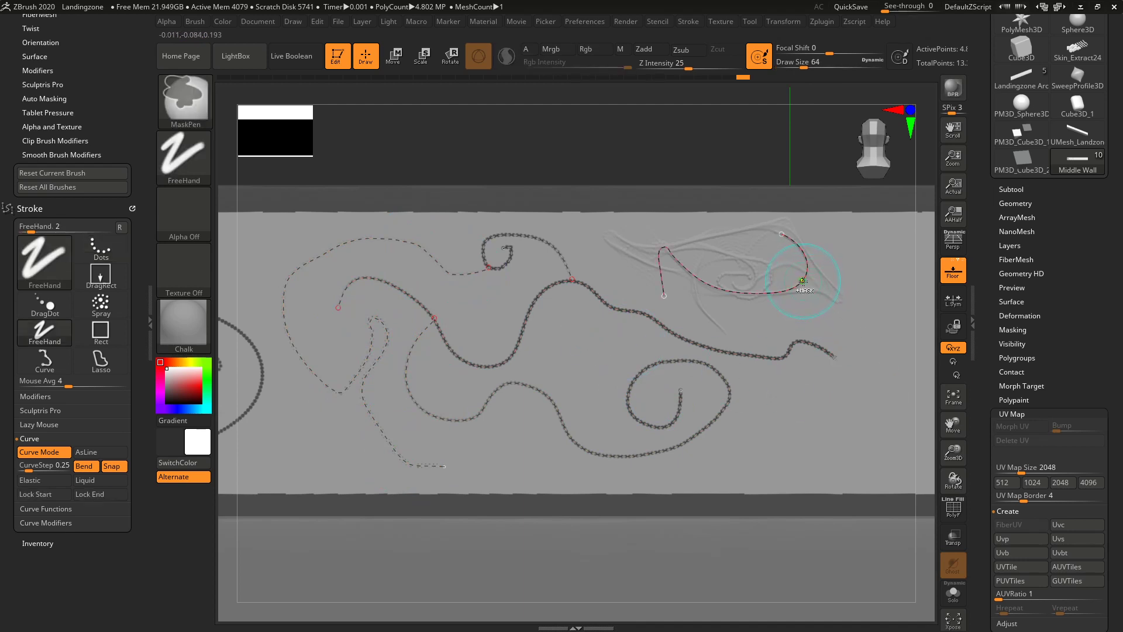
{"action": "left_click", "coordinate": [780, 361], "text": "ctrl"}
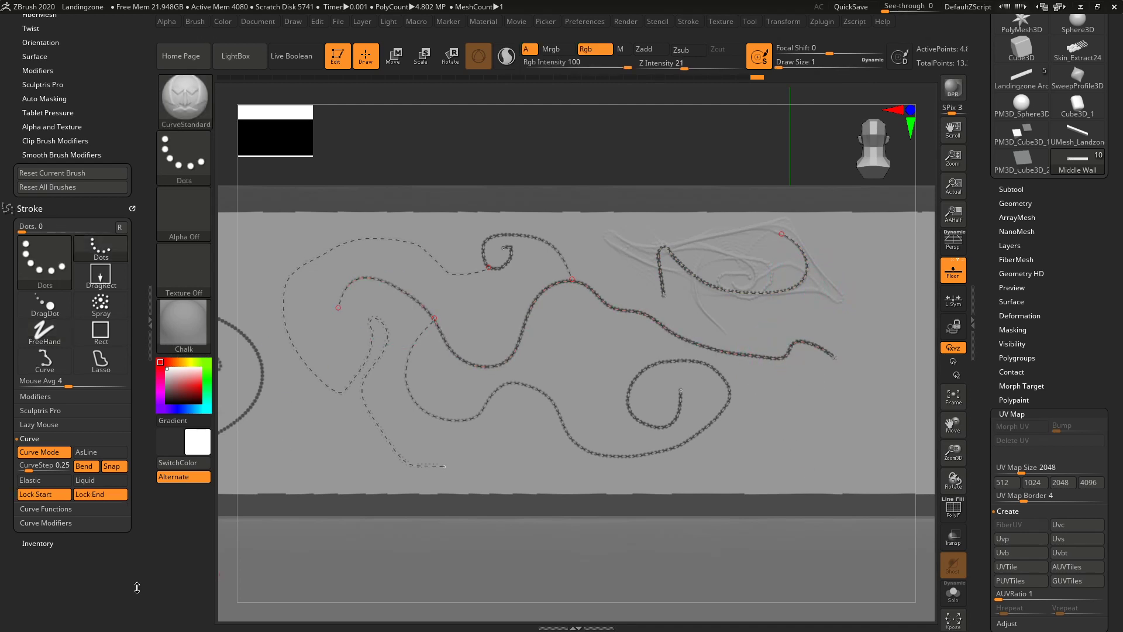
{"action": "left_click", "coordinate": [48, 510]}
{"action": "left_click", "coordinate": [38, 467]}
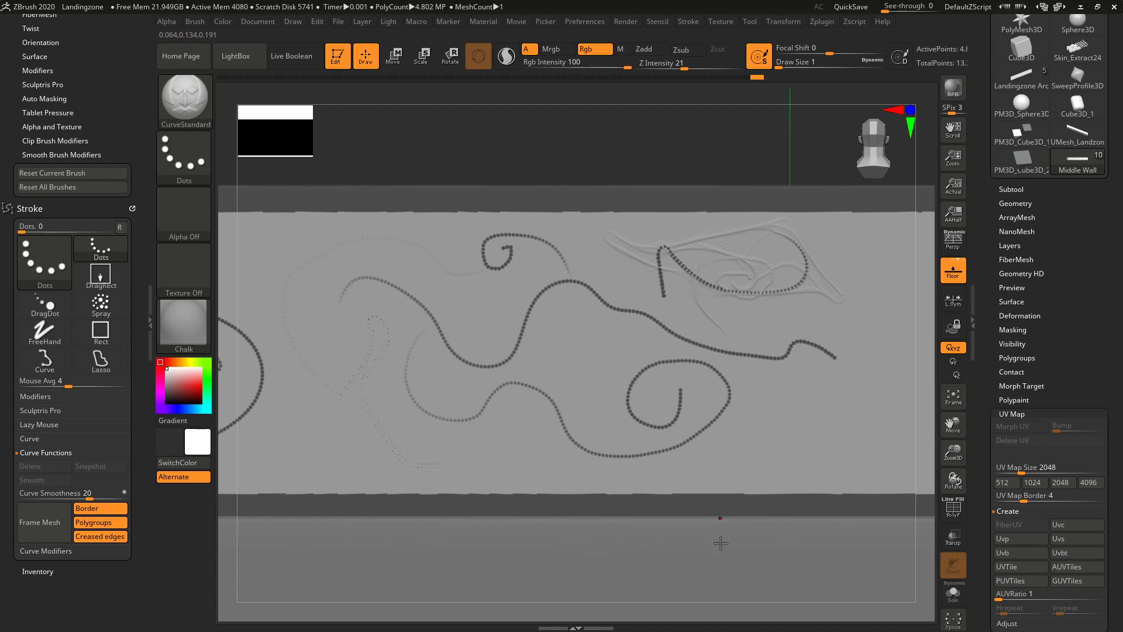
{"action": "key", "text": "alt+Tab"}
{"action": "key", "text": "alt+Tab"}
{"action": "key", "text": "alt+Tab"}
{"action": "key", "text": "alt+Tab"}
{"action": "key", "text": "alt+Tab"}
{"action": "key", "text": "alt+Tab"}
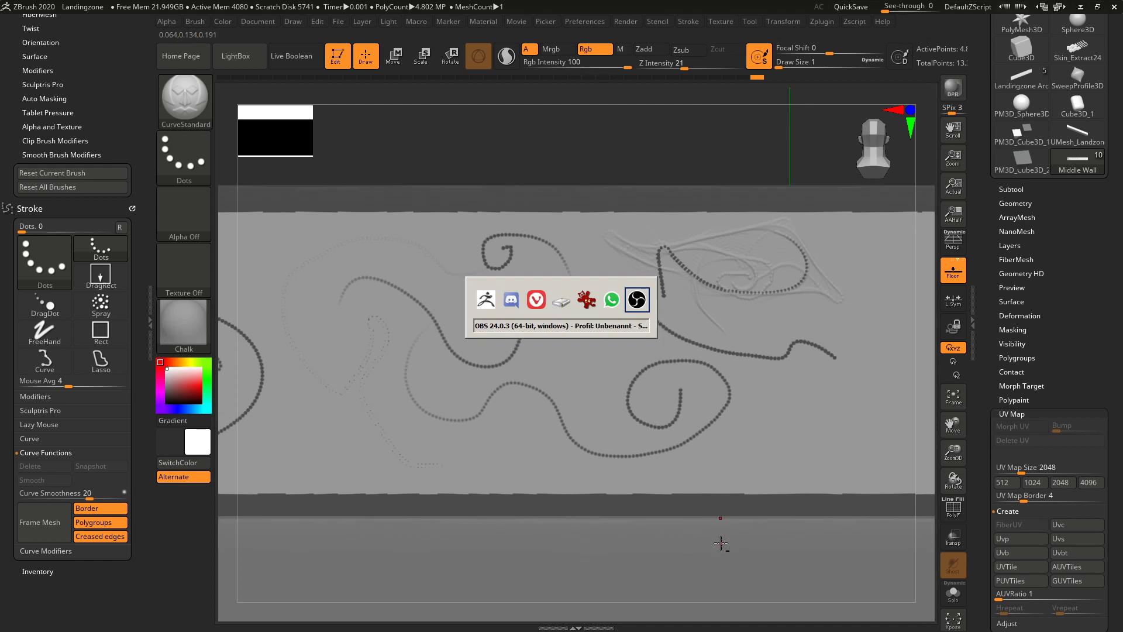